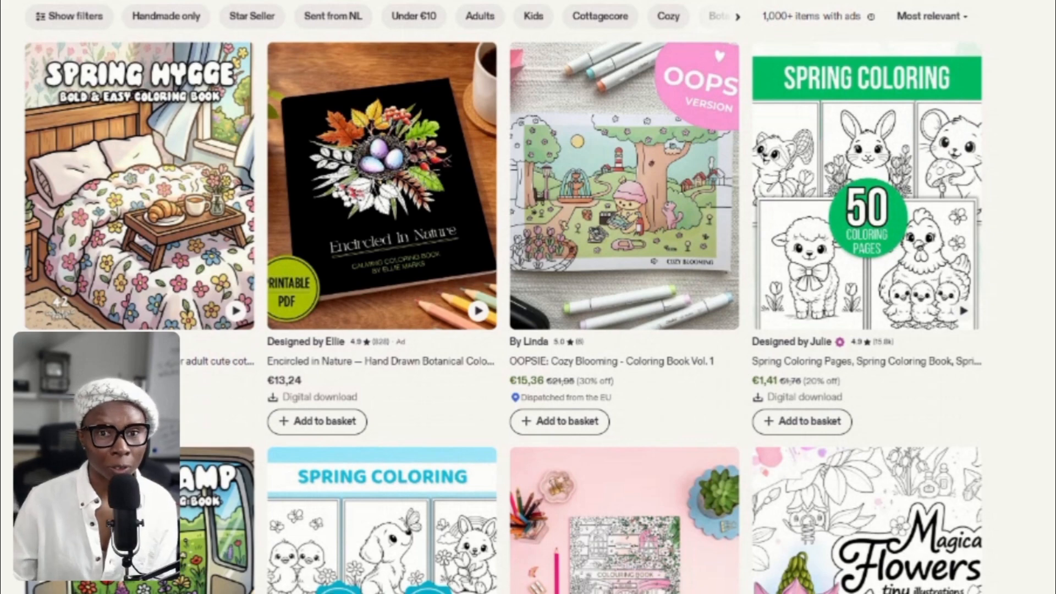
Look through the generated spring coloring pages one after another, including the lamb, ducklings, ladybug and blossom tree designs.
scroll(1038, 551, "up", 2)
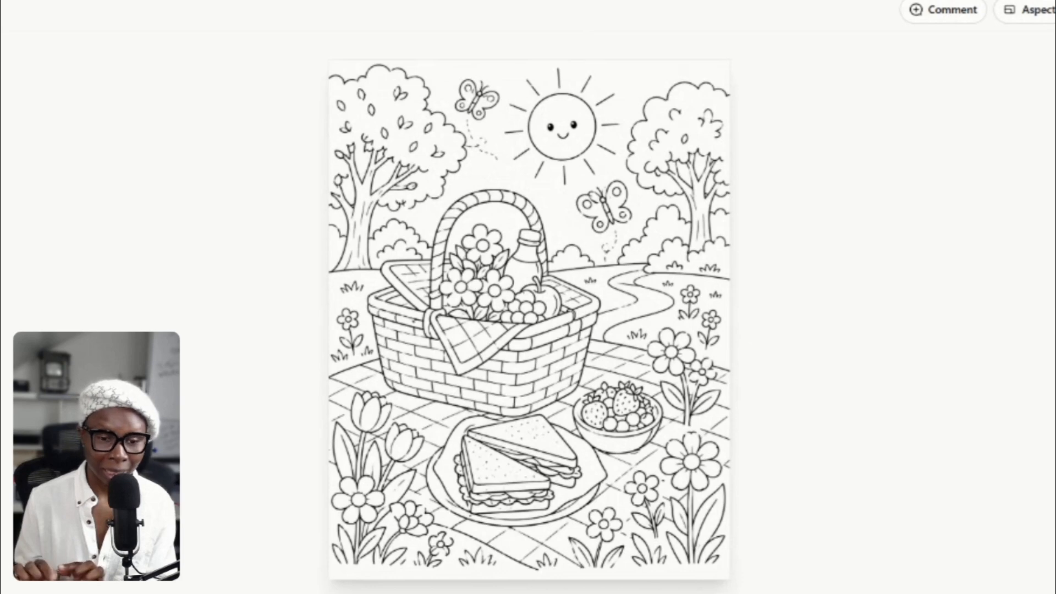
key("Down")
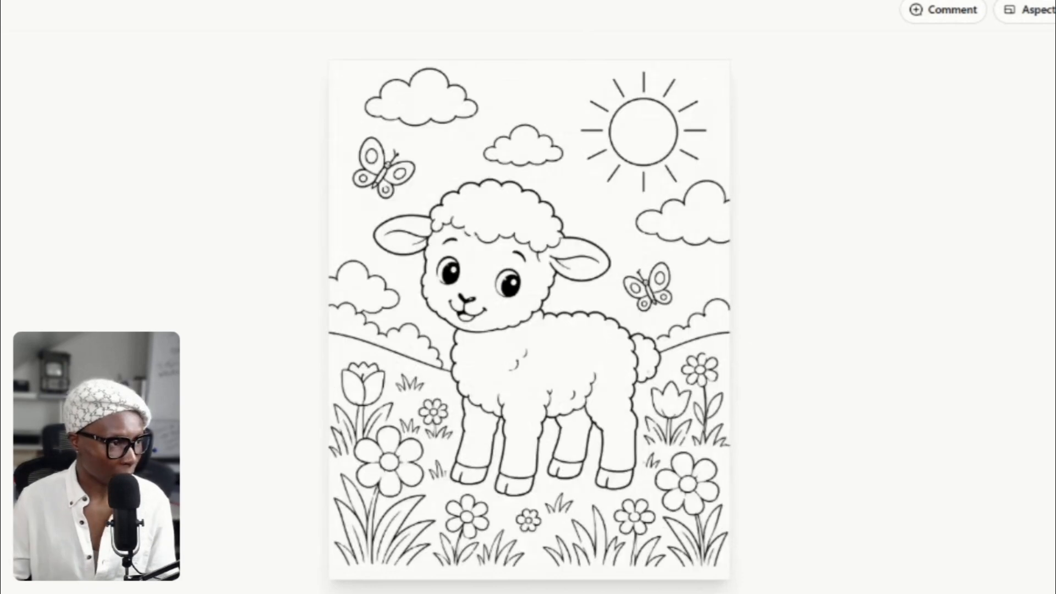
key("Down")
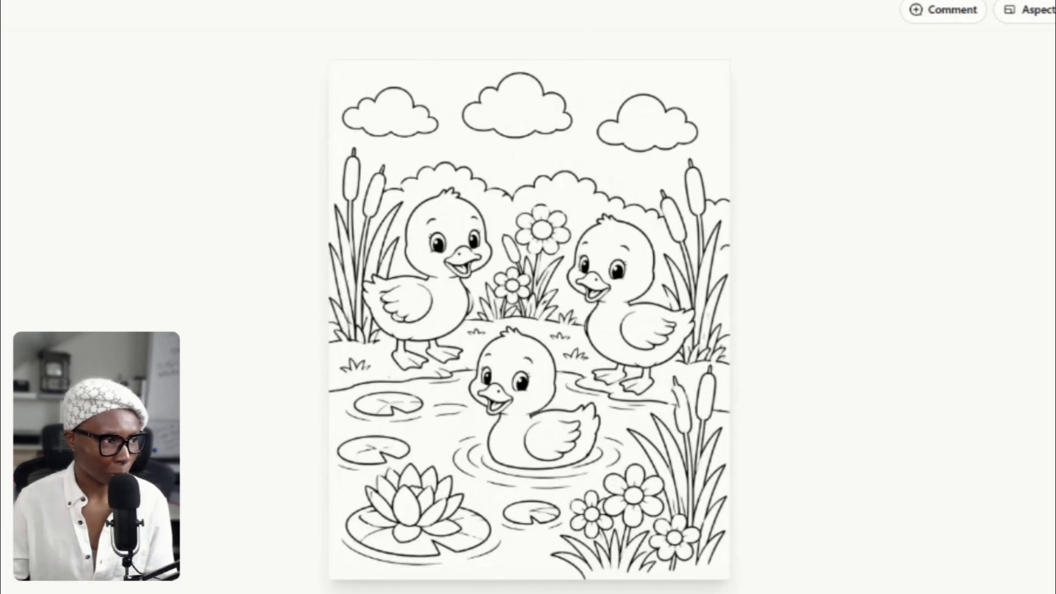
key("Down")
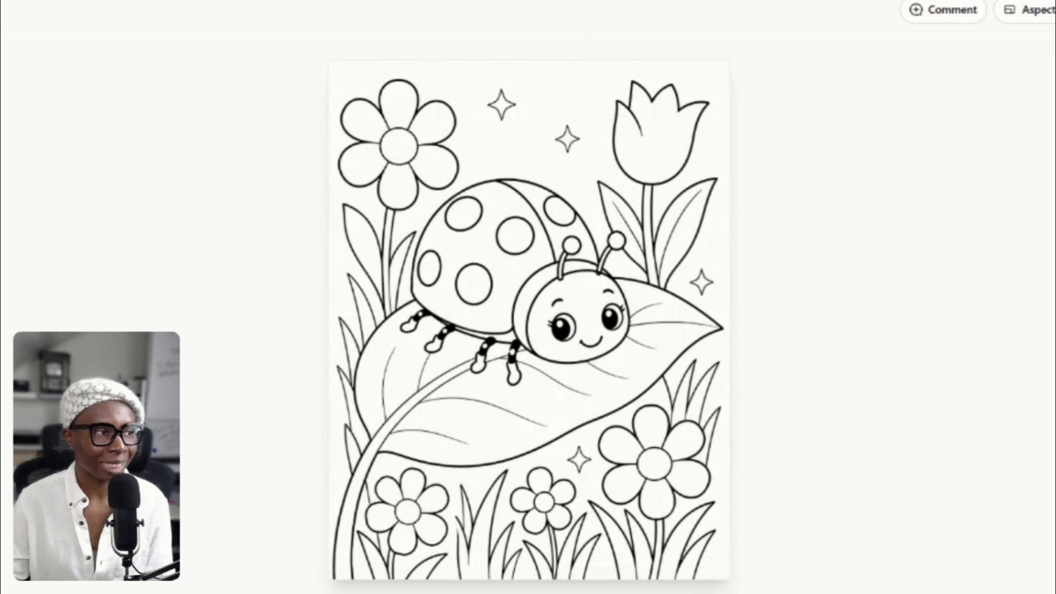
key("Down")
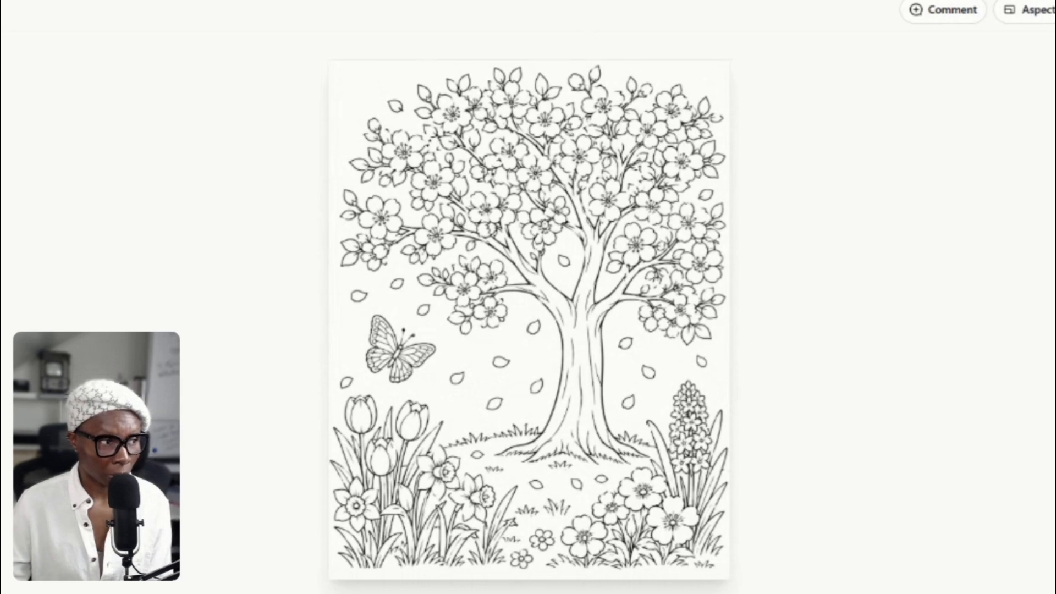
key("Right")
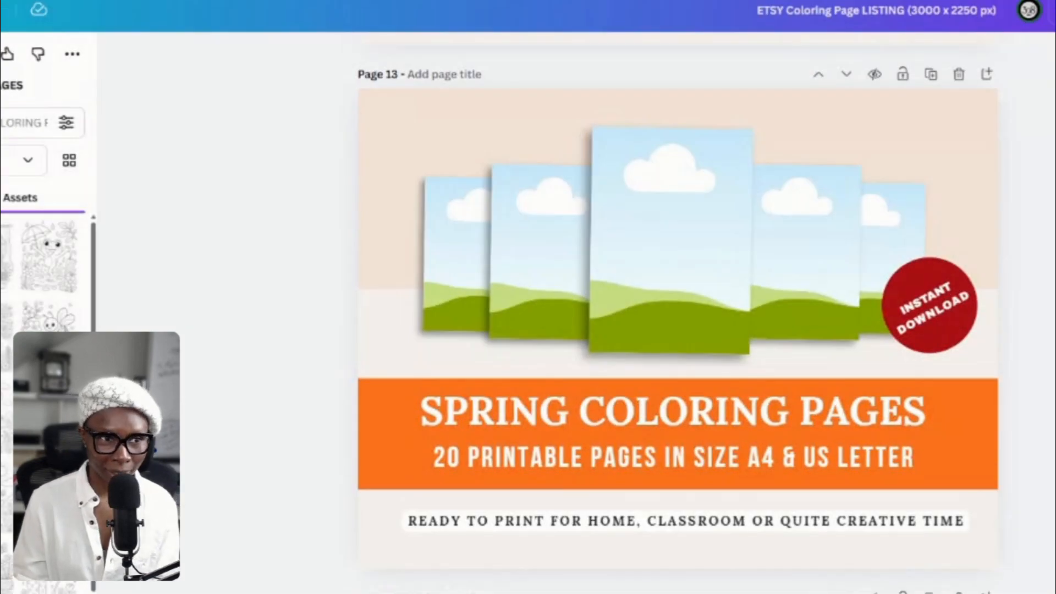
Compare the finished alphabet coloring listing image on page 12 with the empty spring coloring template on page 13.
scroll(678, 312, "up", 10)
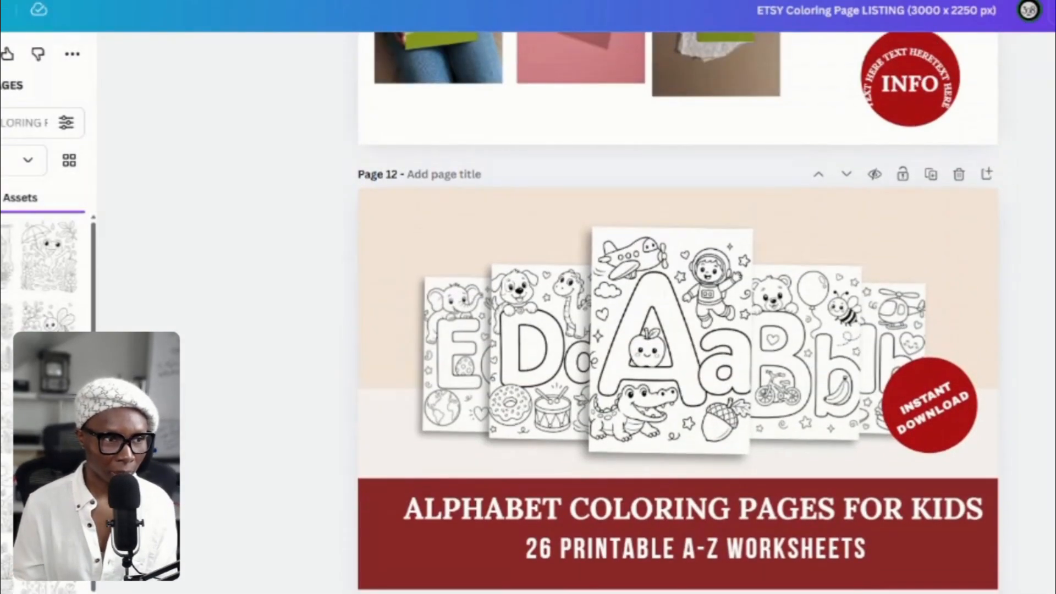
scroll(678, 312, "down", 3)
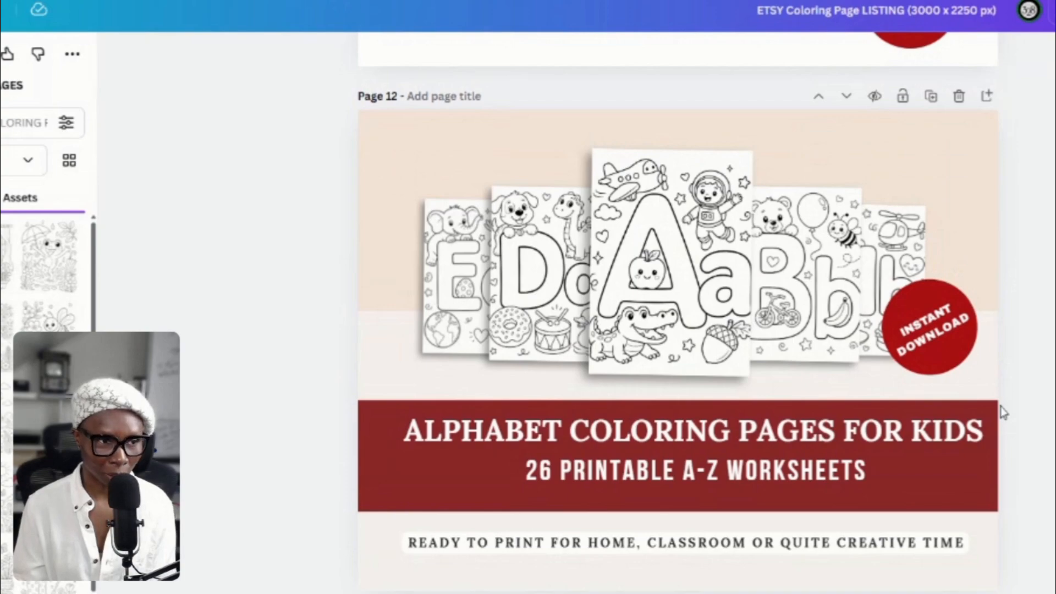
scroll(1005, 466, "down", 6)
scroll(1000, 467, "up", 6)
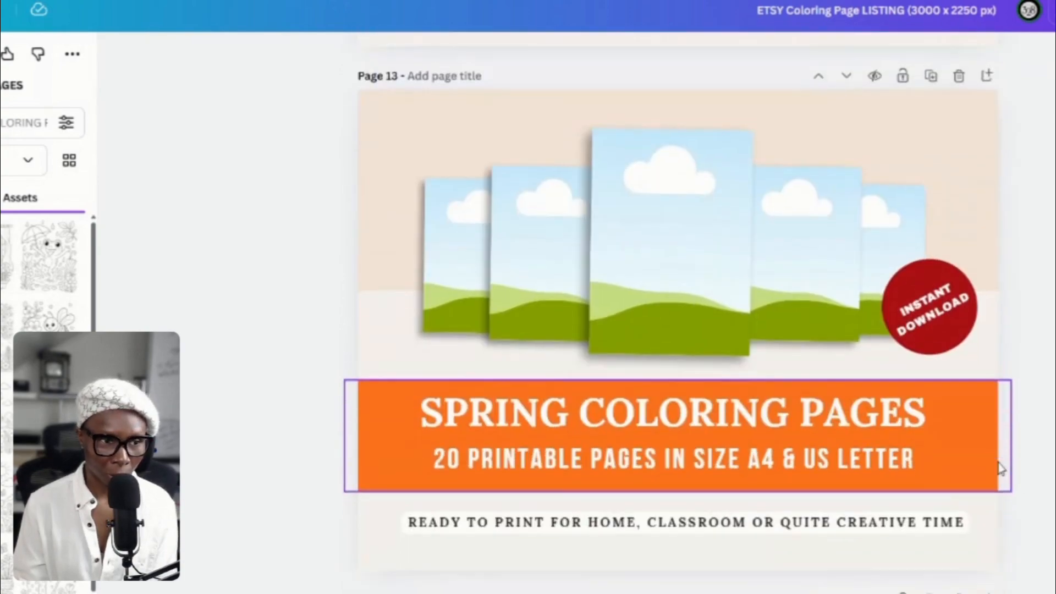
scroll(1003, 470, "down", 6)
scroll(1008, 475, "up", 6)
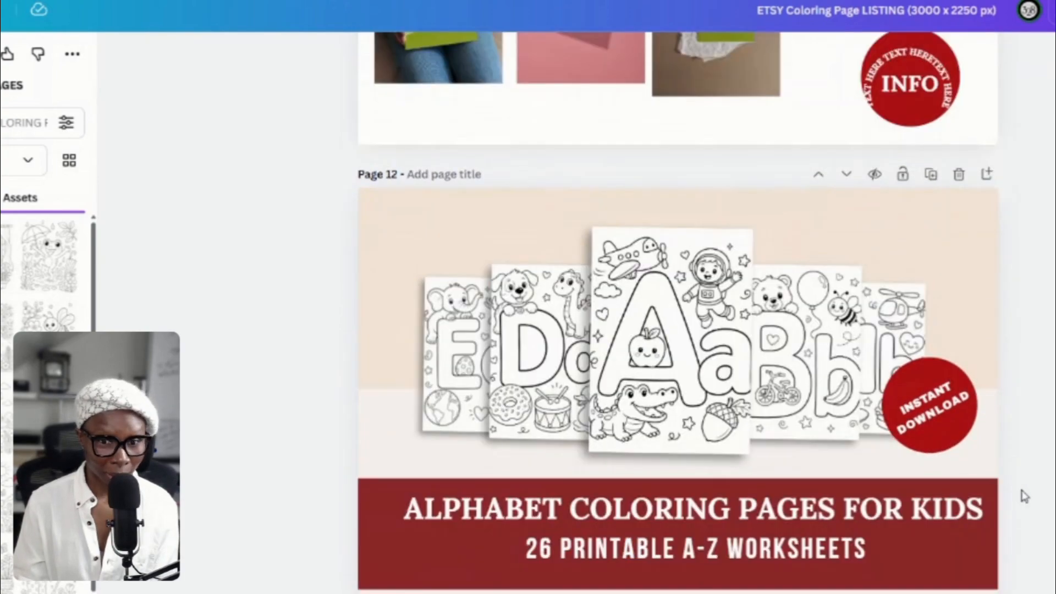
scroll(1021, 494, "down", 6)
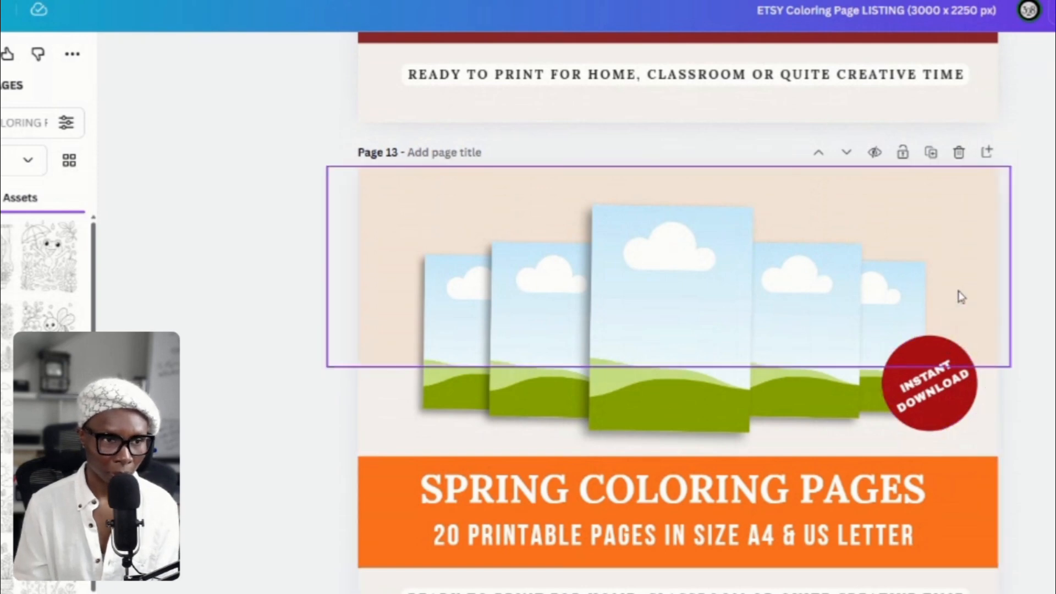
scroll(978, 323, "down", 1)
scroll(983, 339, "up", 1)
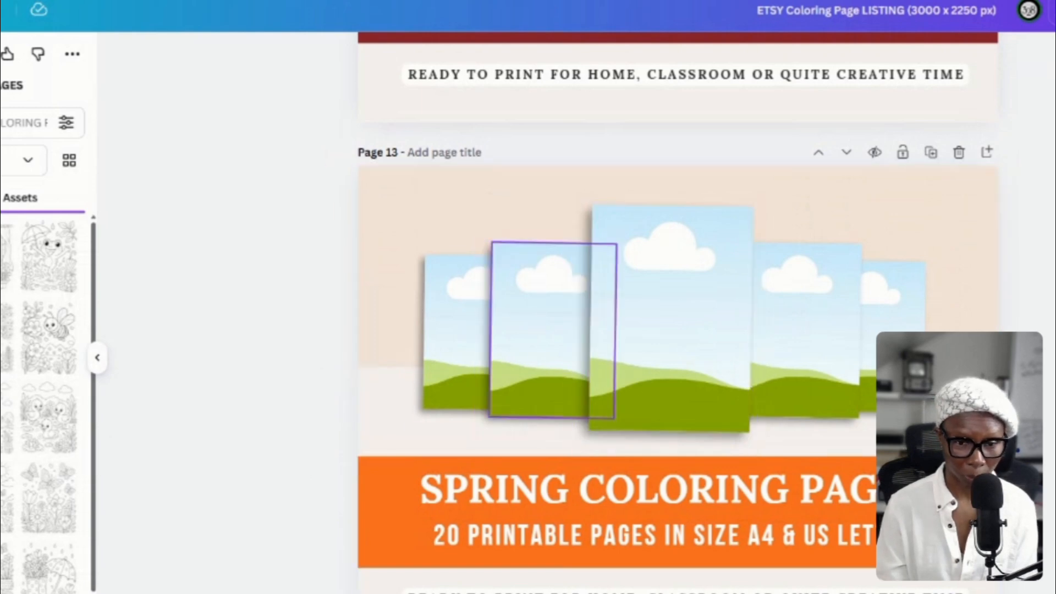
Fill the five image frames on page 13 with spring coloring pages, placing the ladybug design in the center frame.
left_click_drag(686, 364, 673, 297)
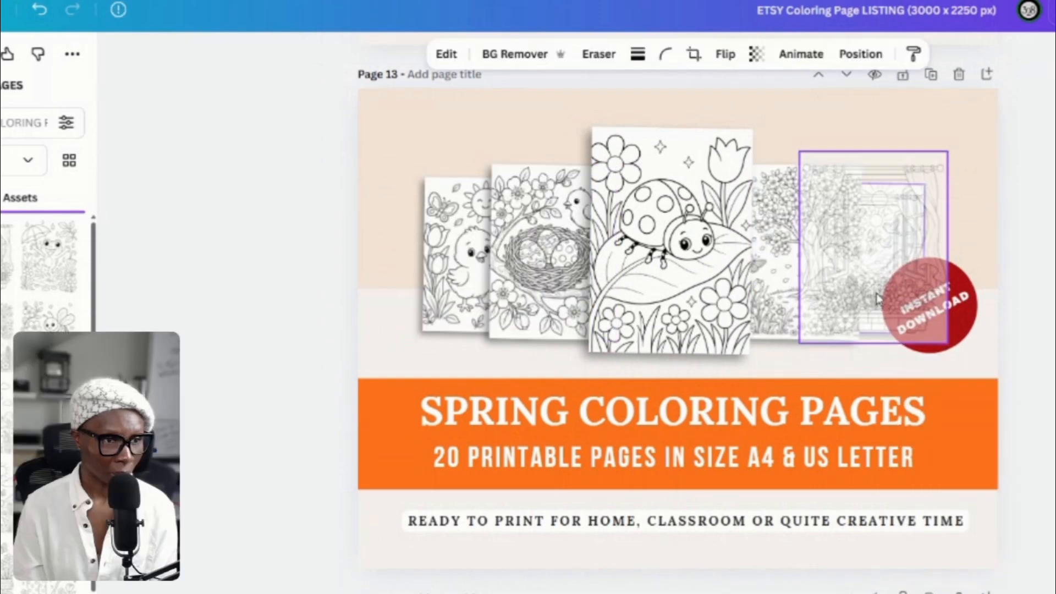
left_click(1044, 478)
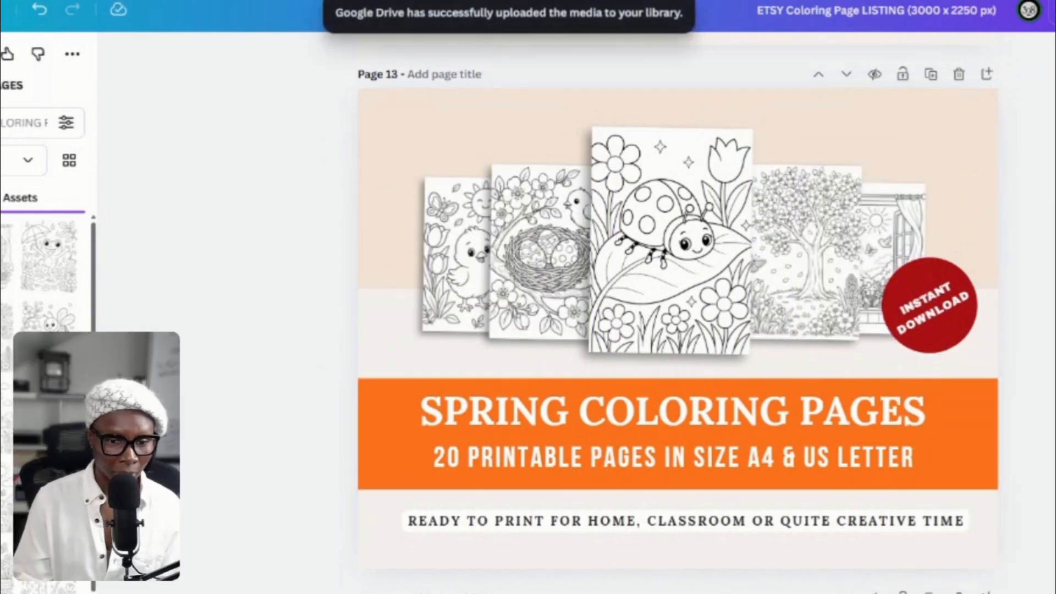
Change the font of the subtitle "20 printable pages in size A4 & US letter" on page 13 to Lora.
left_click(822, 460)
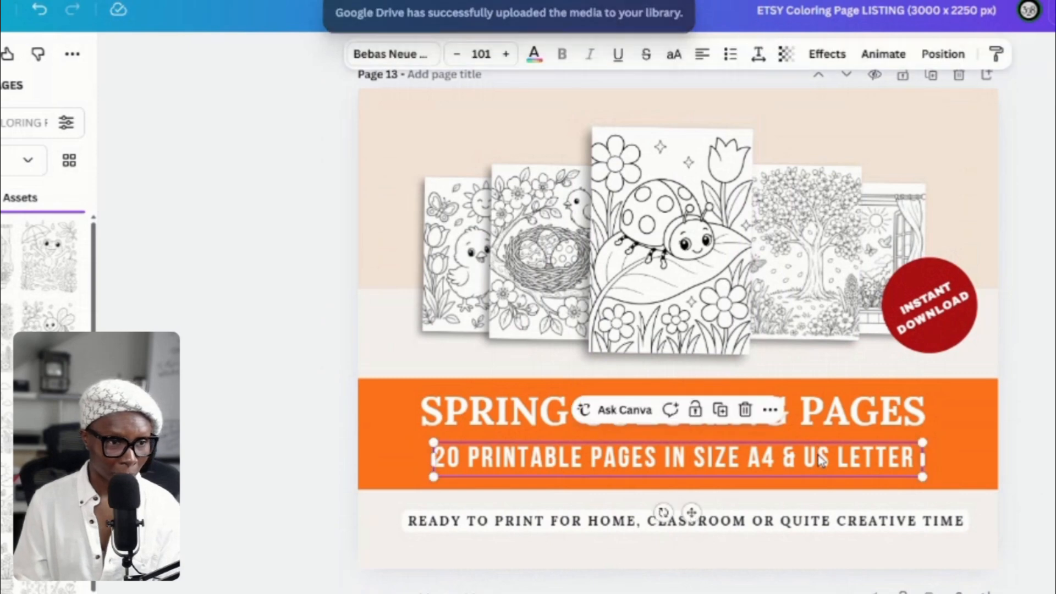
left_click(822, 459)
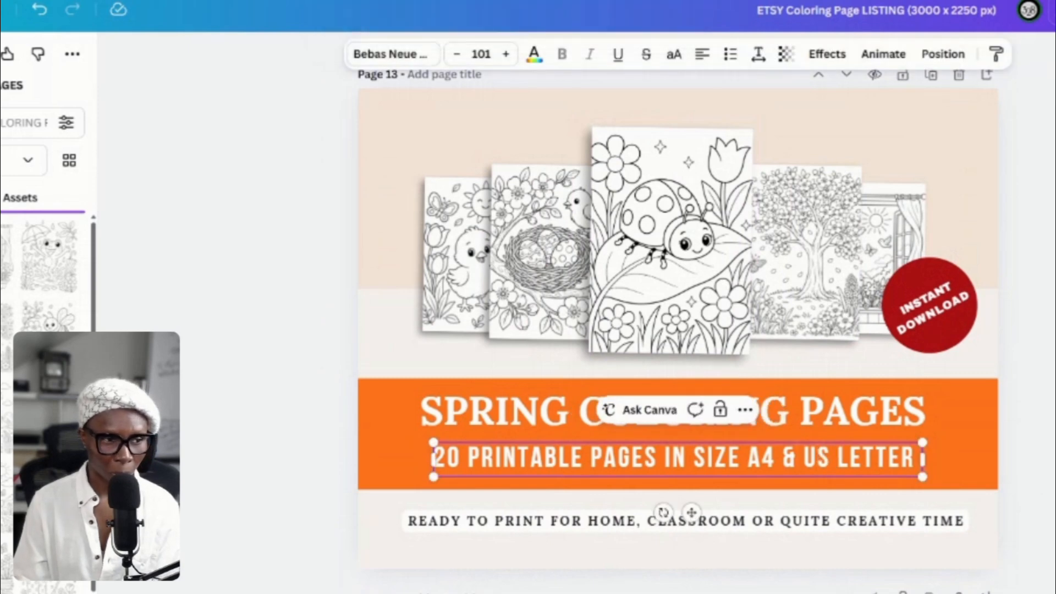
left_click_drag(916, 460, 430, 473)
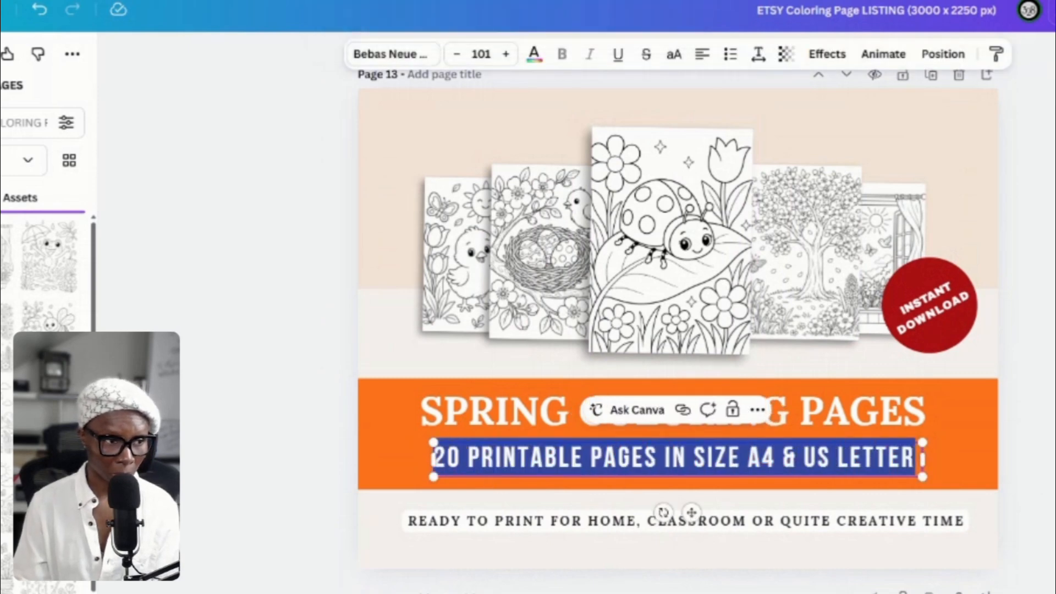
left_click(391, 54)
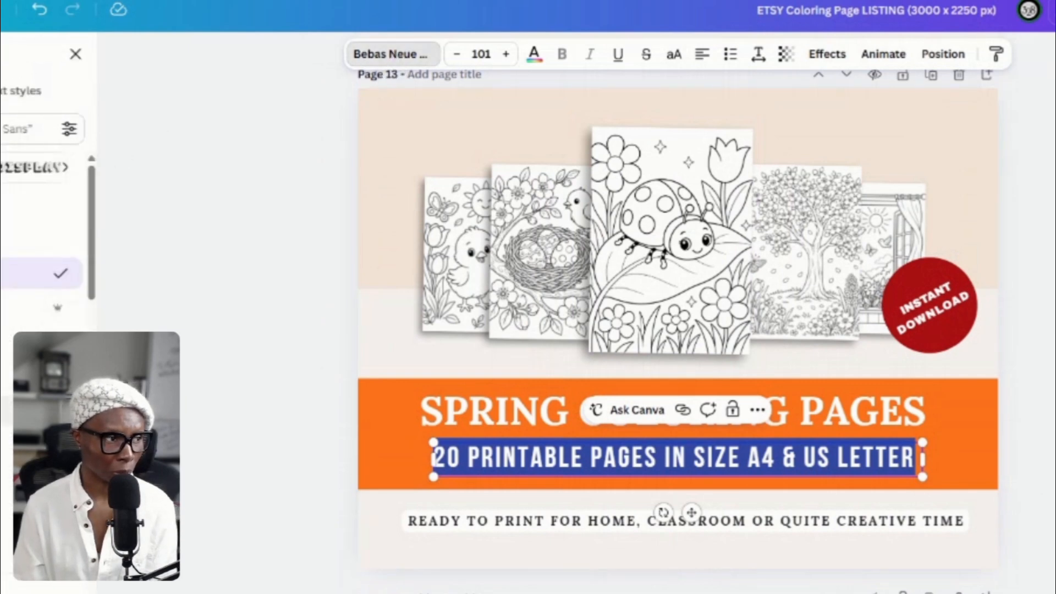
left_click(49, 410)
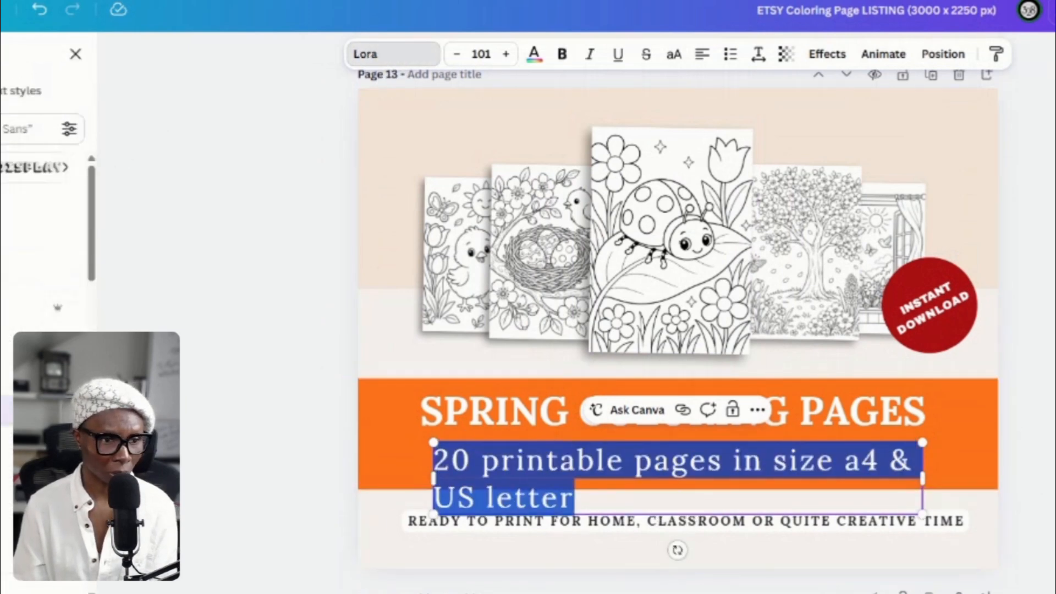
Fit the subtitle on one line at font size 88.4 and move it up beneath the "SPRING COLORING PAGES" title.
left_click_drag(922, 477, 994, 462)
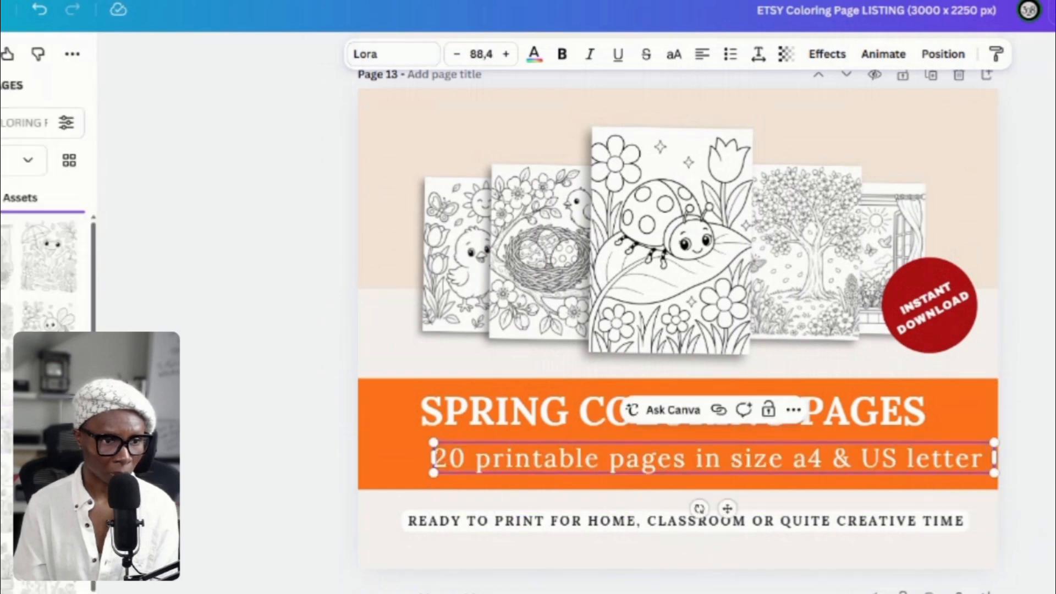
left_click(955, 464)
left_click_drag(916, 460, 877, 452)
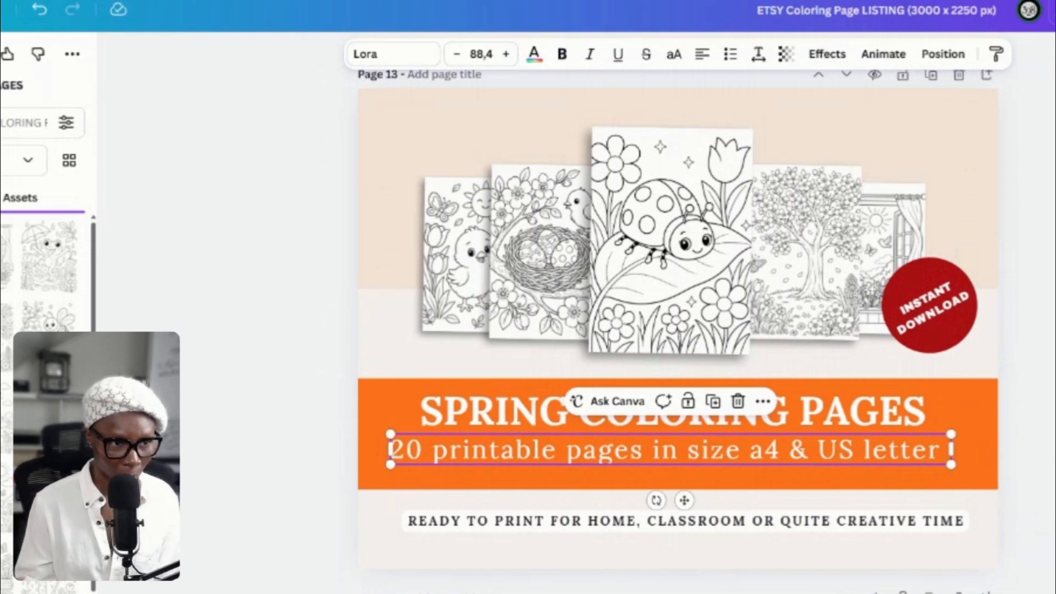
Italicize the subtitle, shrink and center it under the title, and add a gray rounded background behind the text.
left_click(1027, 443)
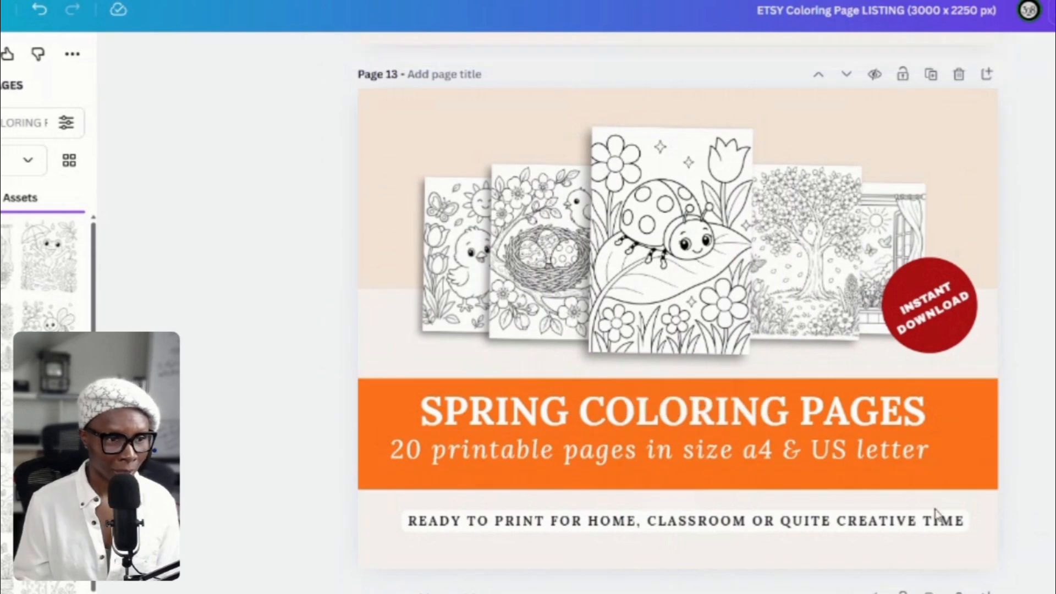
left_click(921, 448)
left_click_drag(929, 448, 391, 449)
left_click_drag(950, 435, 906, 449)
key("Escape")
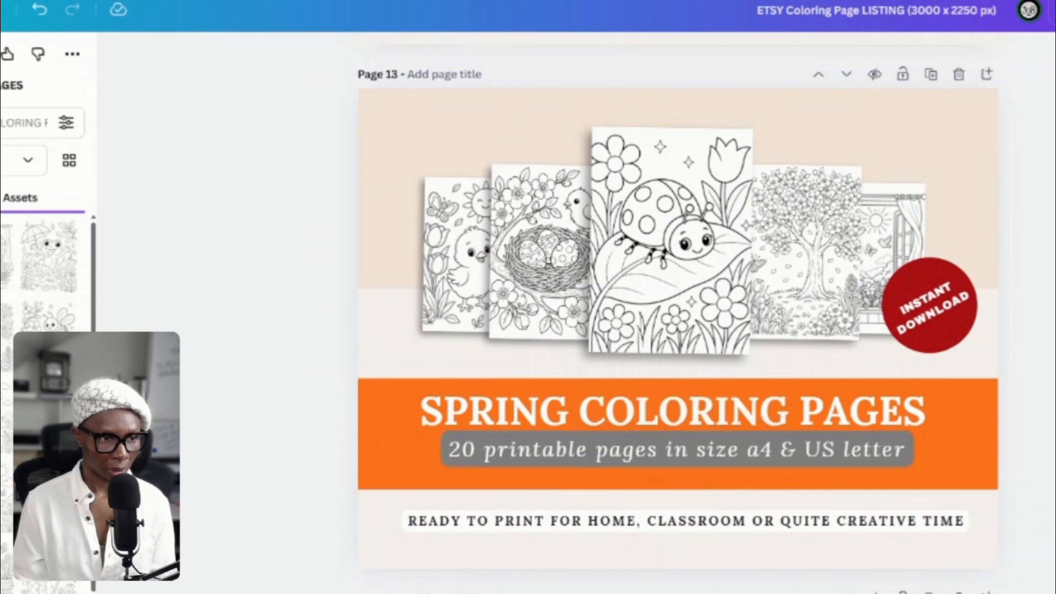
Recolor the "INSTANT DOWNLOAD" badge orange and give the "READY TO PRINT" line white text on a black background.
left_click(955, 347)
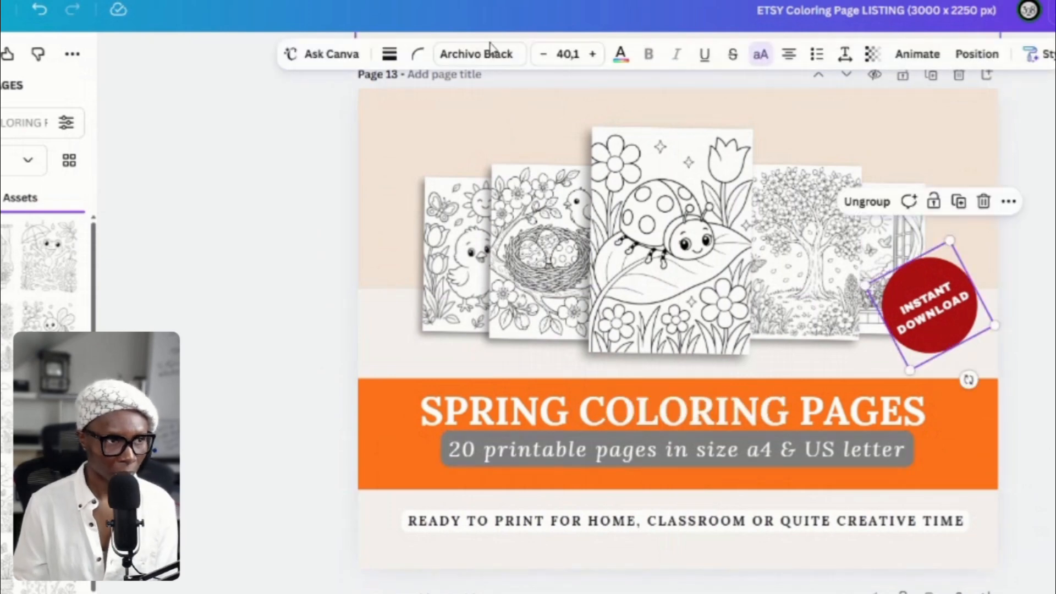
left_click(937, 285)
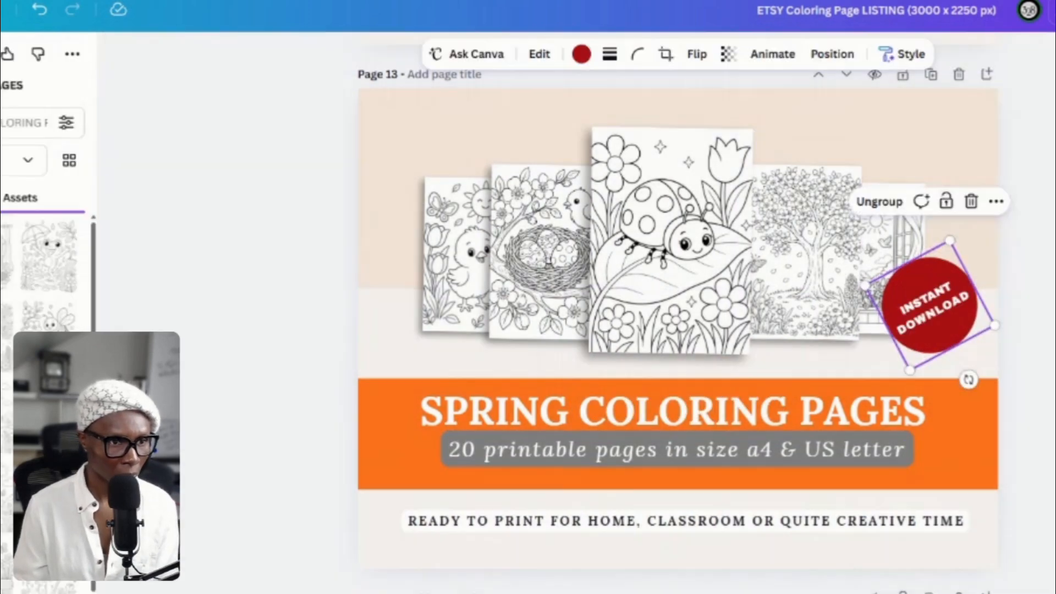
key("Escape")
left_click(971, 287)
left_click(971, 287)
left_click(581, 54)
left_click(8, 511)
key("Escape")
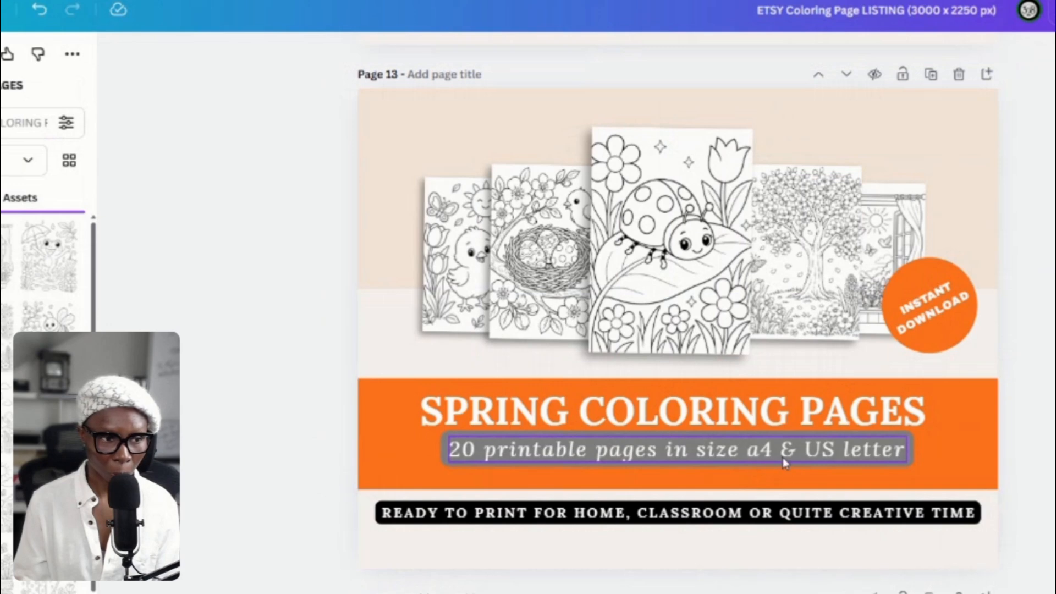
Download only the current page, page 13, as a PNG image.
scroll(1028, 442, "up", 2)
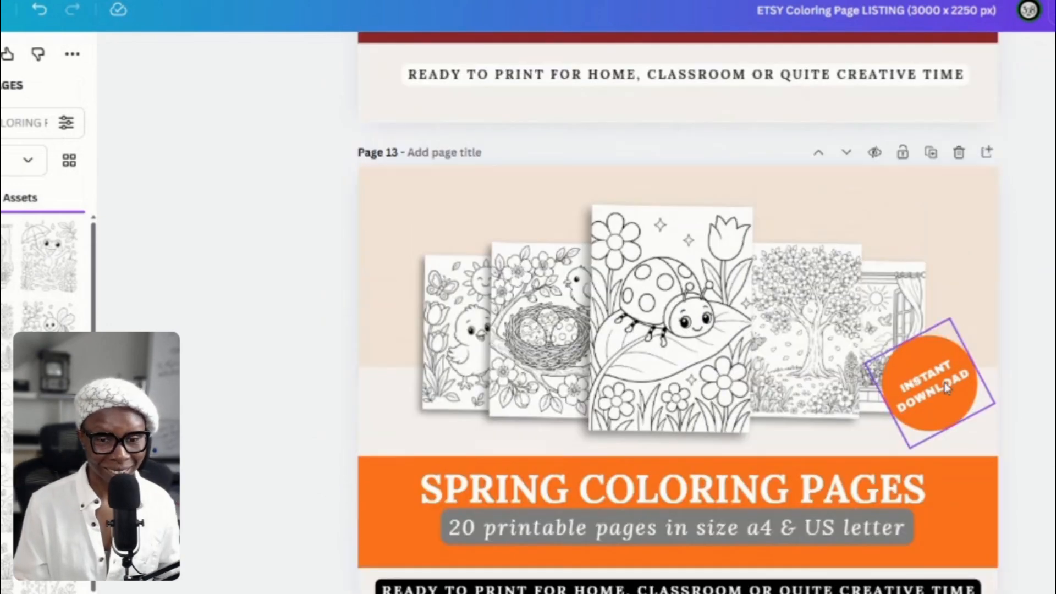
left_click(978, 324)
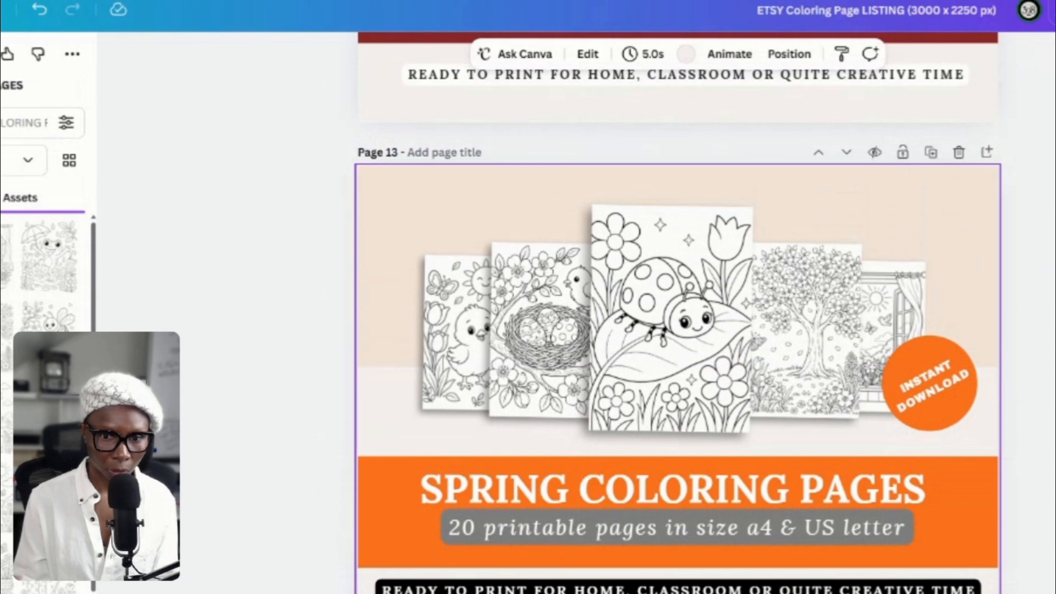
key("Escape")
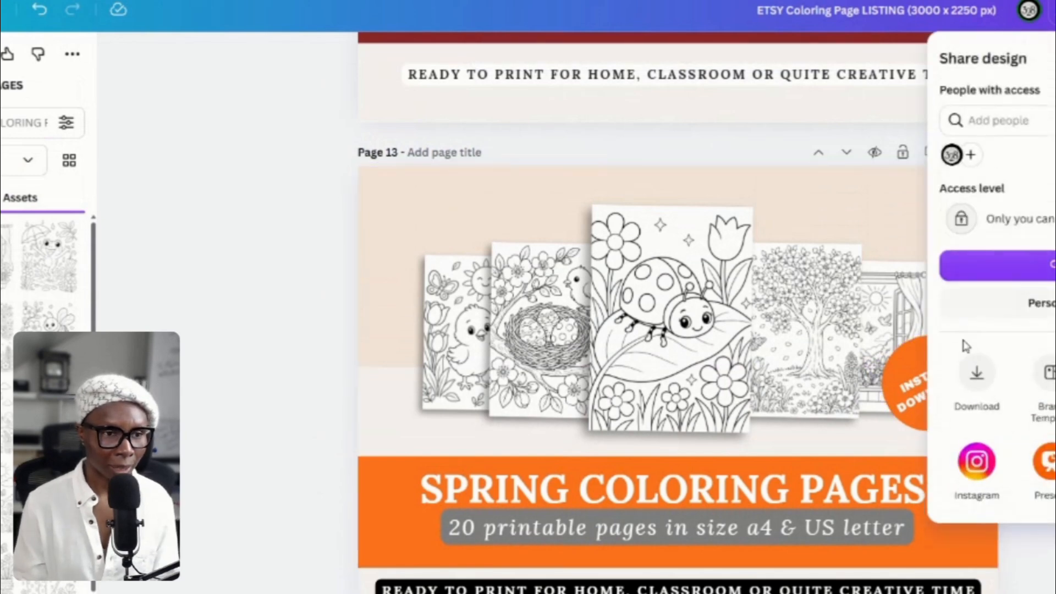
left_click(976, 377)
left_click(1039, 120)
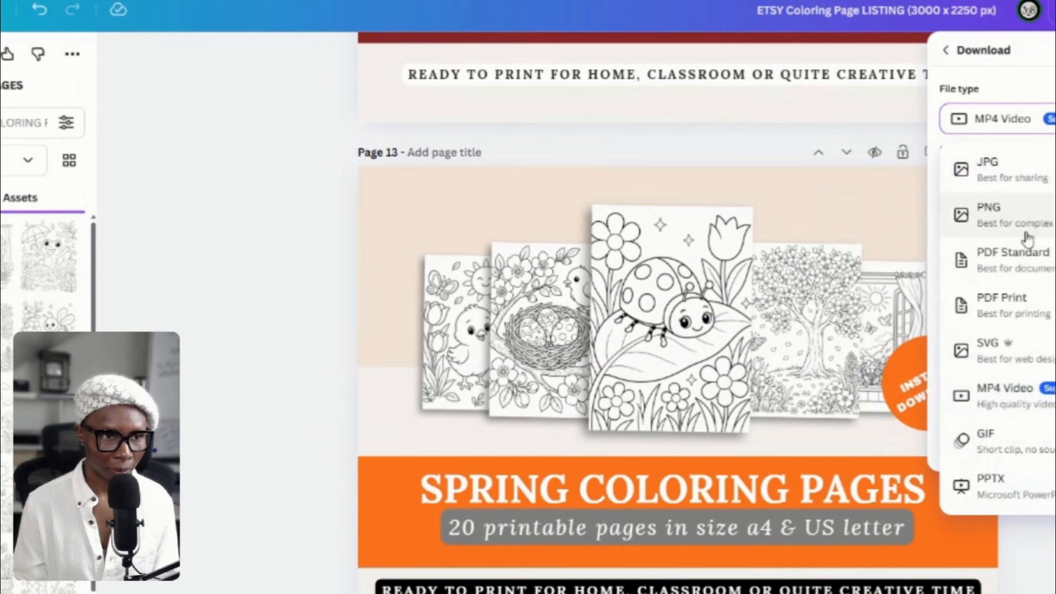
left_click(1036, 209)
left_click(990, 329)
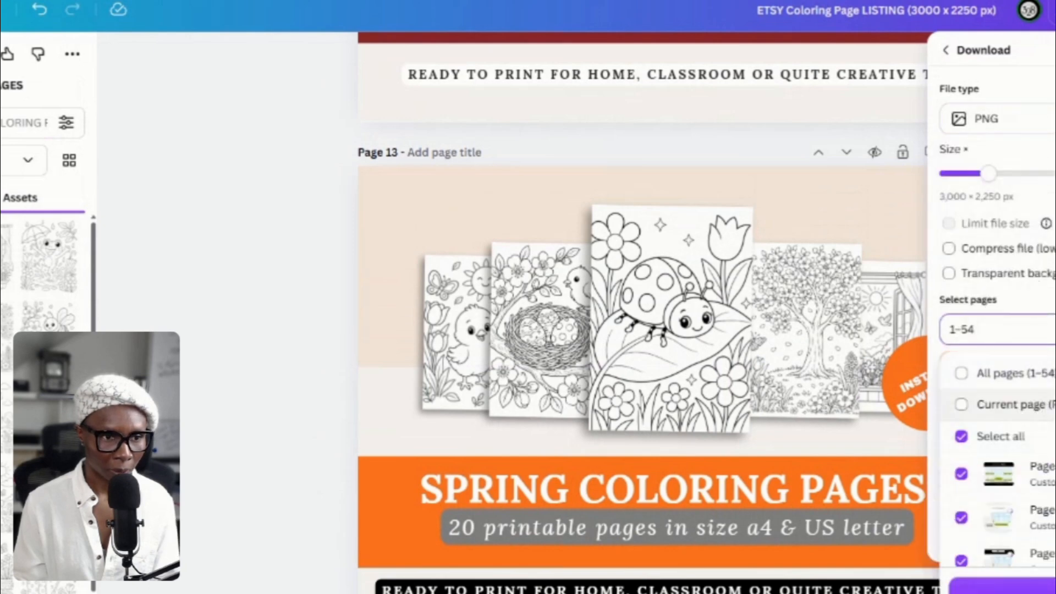
left_click(1012, 405)
left_click(998, 582)
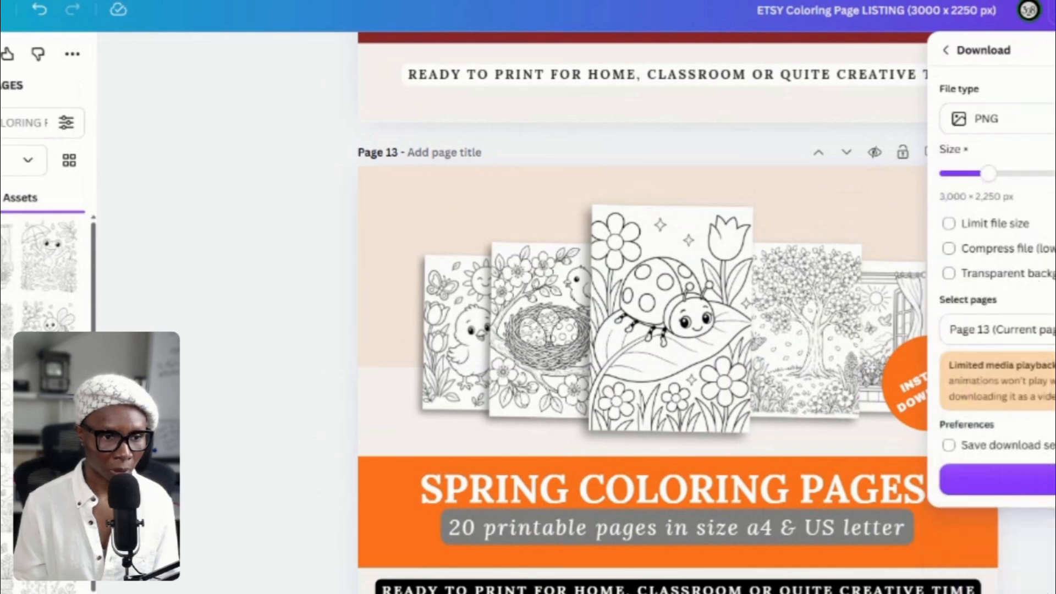
left_click(997, 478)
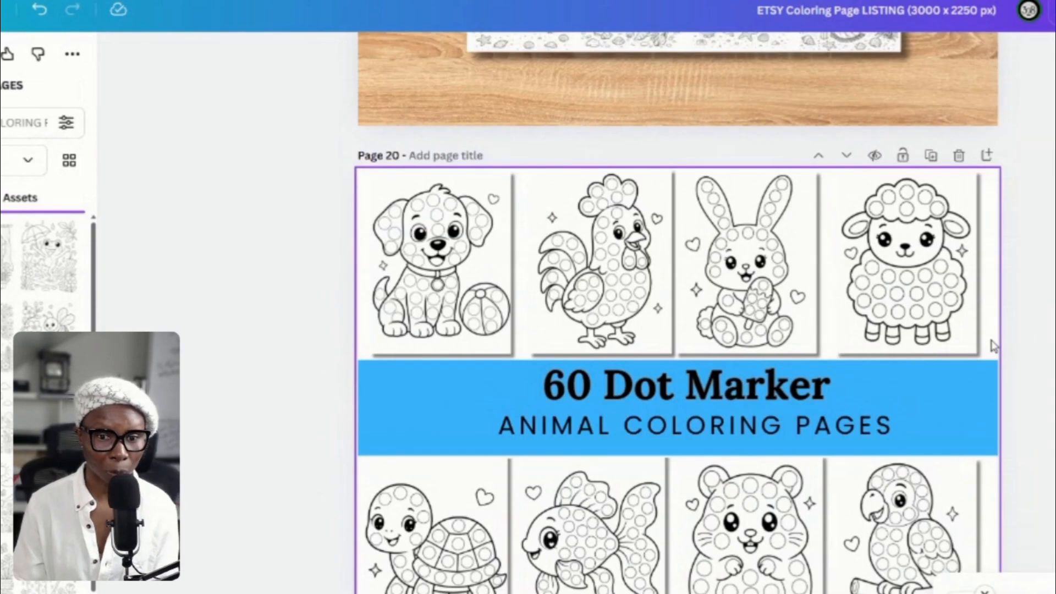
Replace the eight dot marker animal pictures on page 21 with spring coloring pages, ending with the gnome page in place of the parrot.
scroll(993, 346, "down", 2)
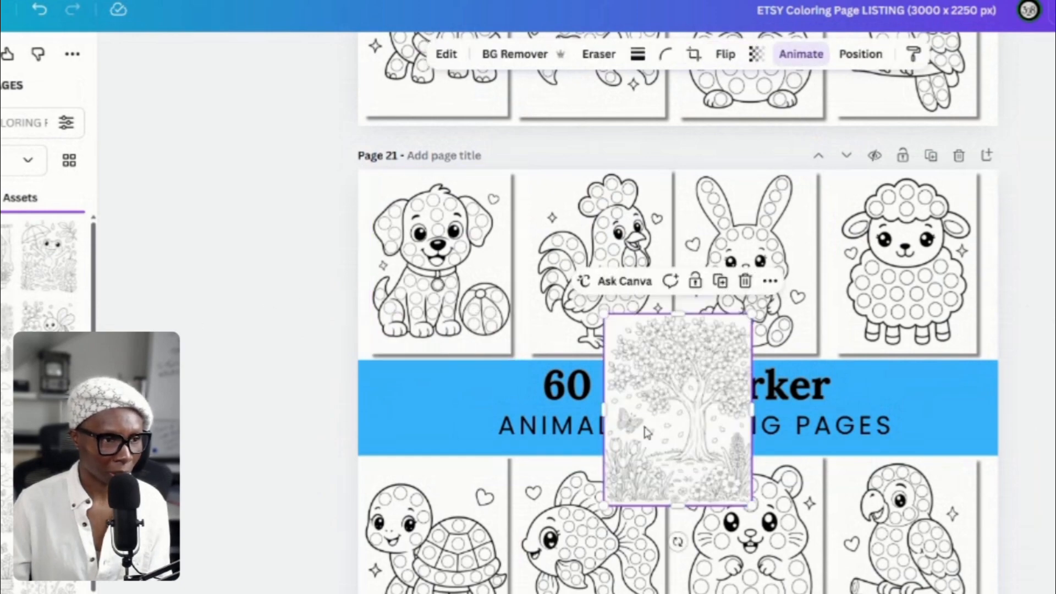
left_click_drag(646, 431, 453, 316)
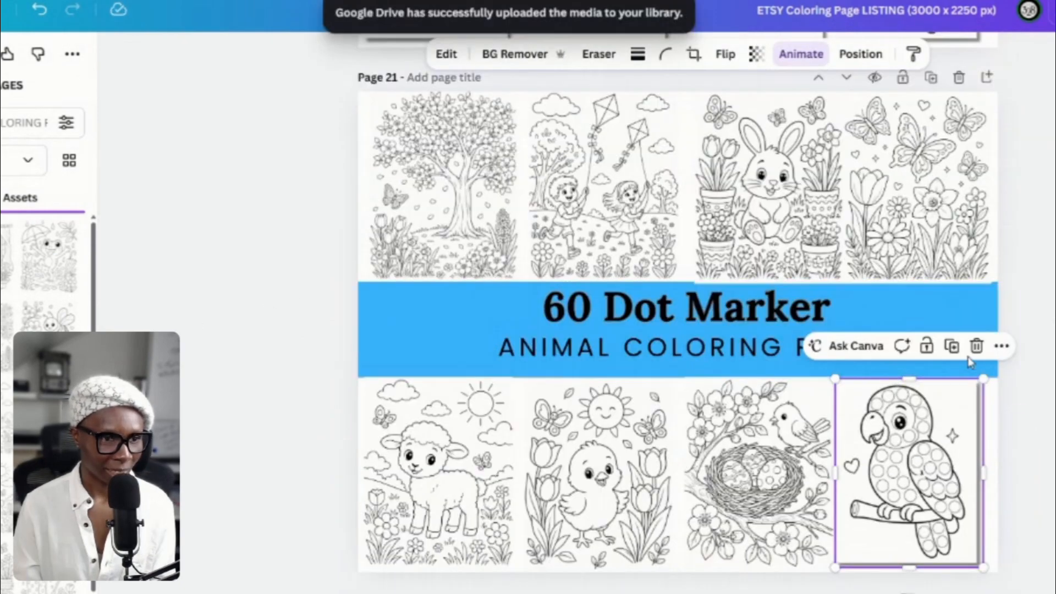
key("Delete")
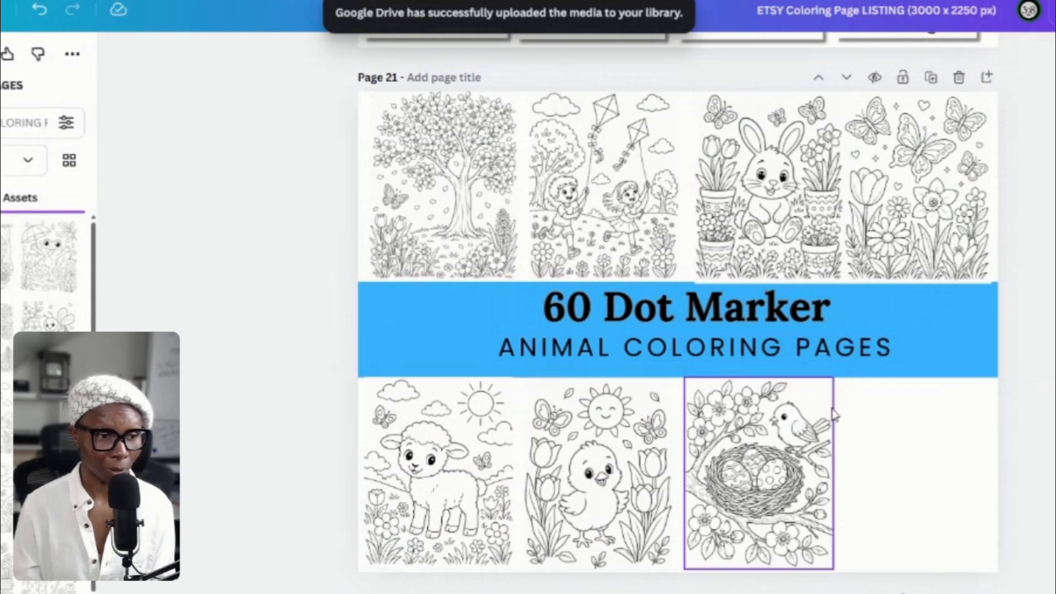
left_click_drag(690, 330, 918, 476)
Change the banner title to "SPRING COLORING", widen its text box to fit one line, and delete the "ANIMAL COLORING PAGES" subtitle.
left_click(687, 307)
type("SPRING COLORING")
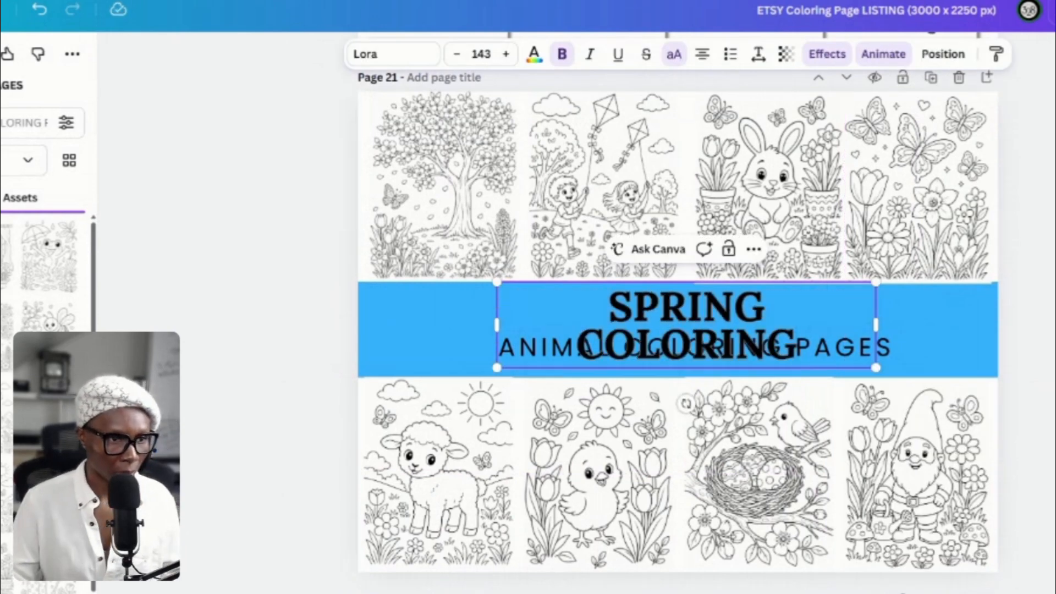
left_click_drag(876, 325, 918, 345)
left_click(918, 345)
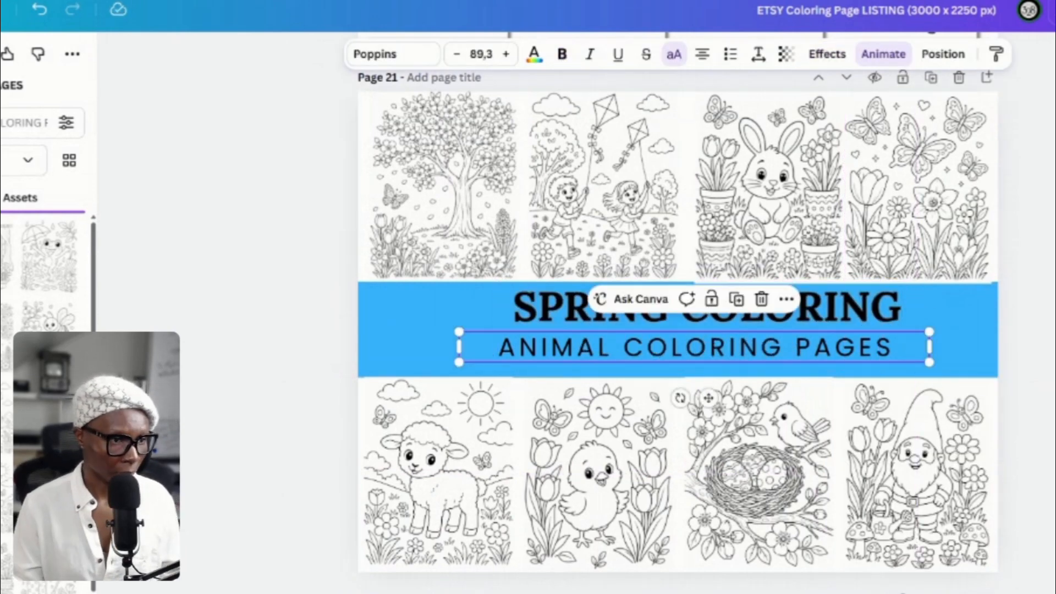
key("Delete")
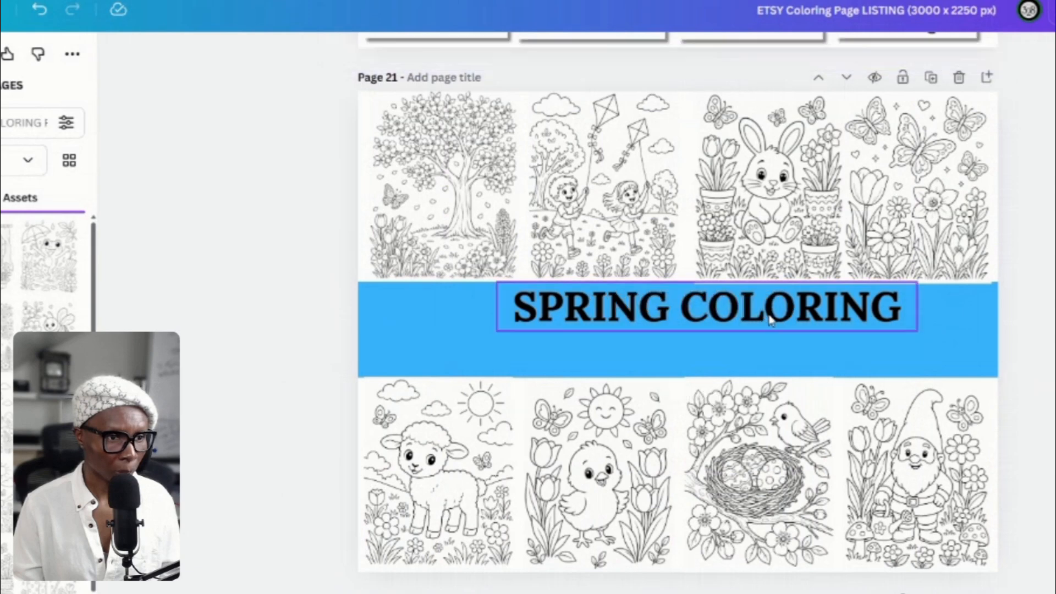
Center and enlarge the "SPRING COLORING" title within the banner and recolor the banner yellow.
left_click_drag(761, 318, 756, 341)
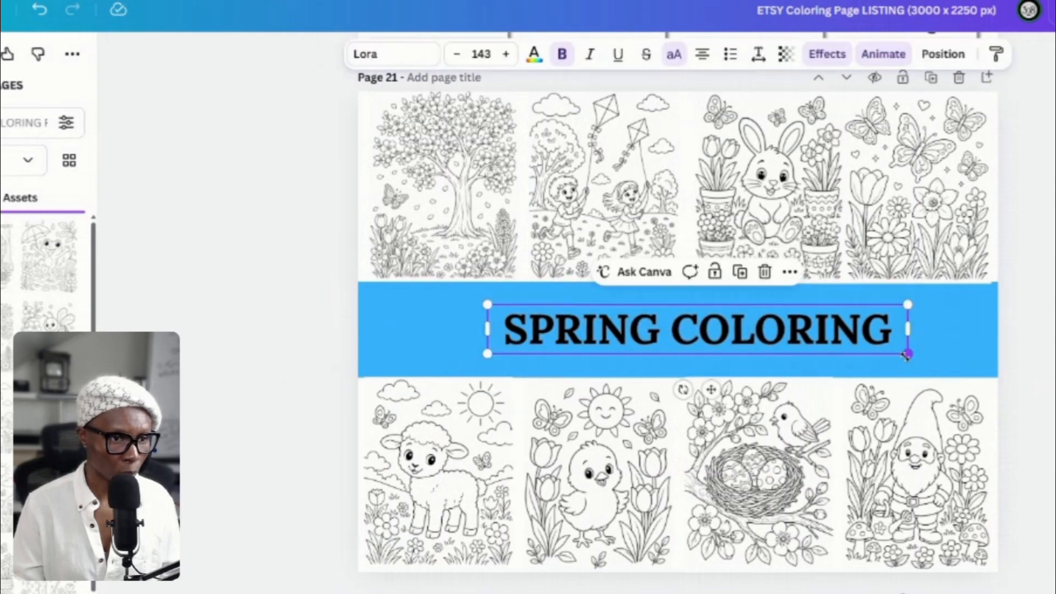
left_click_drag(907, 353, 972, 398)
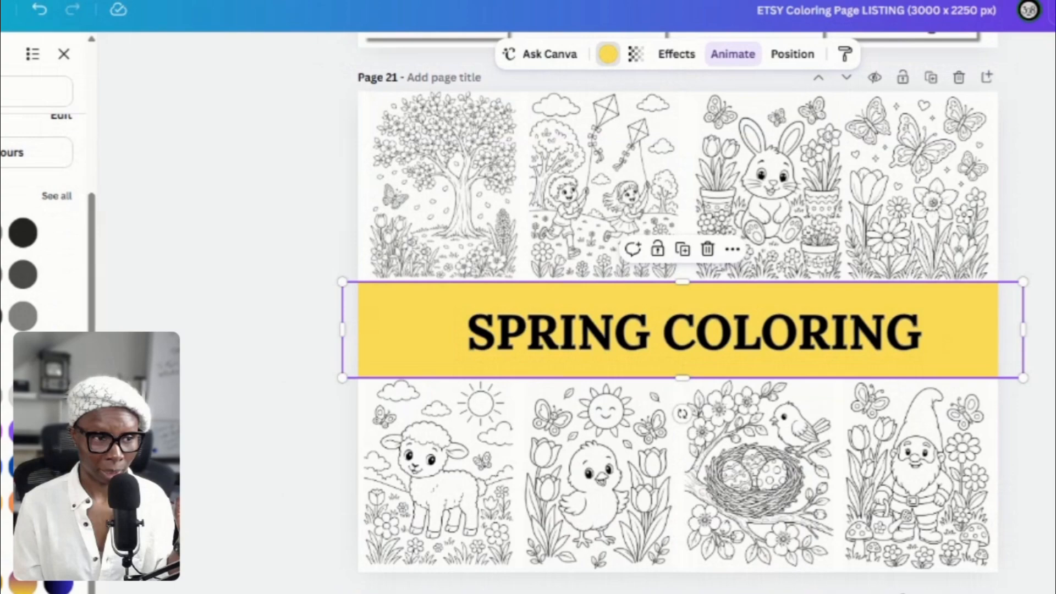
key("Escape")
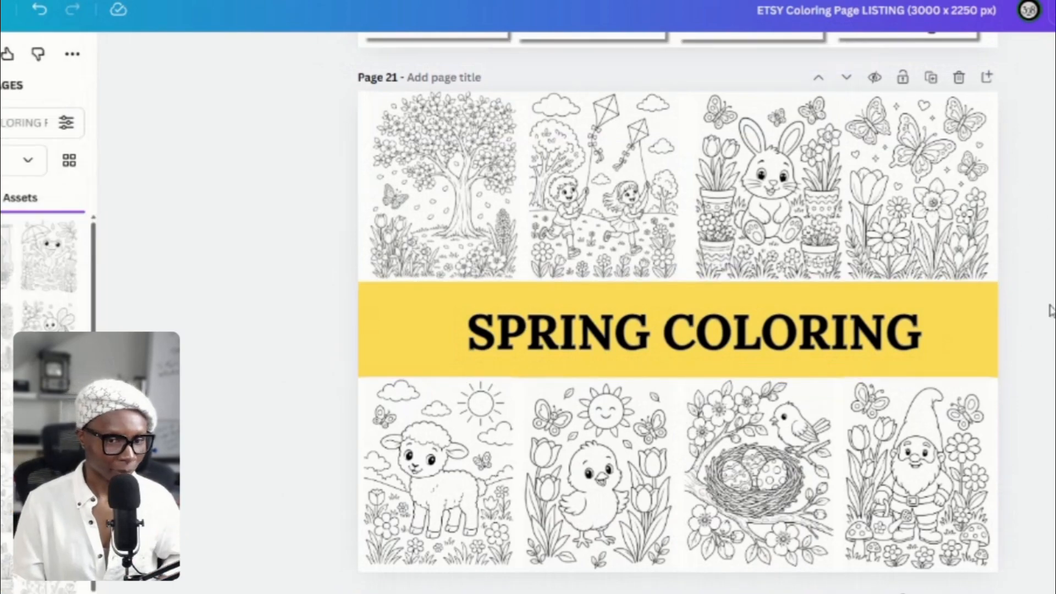
Open the animation options for the whole of page 21.
scroll(1051, 306, "up", 2)
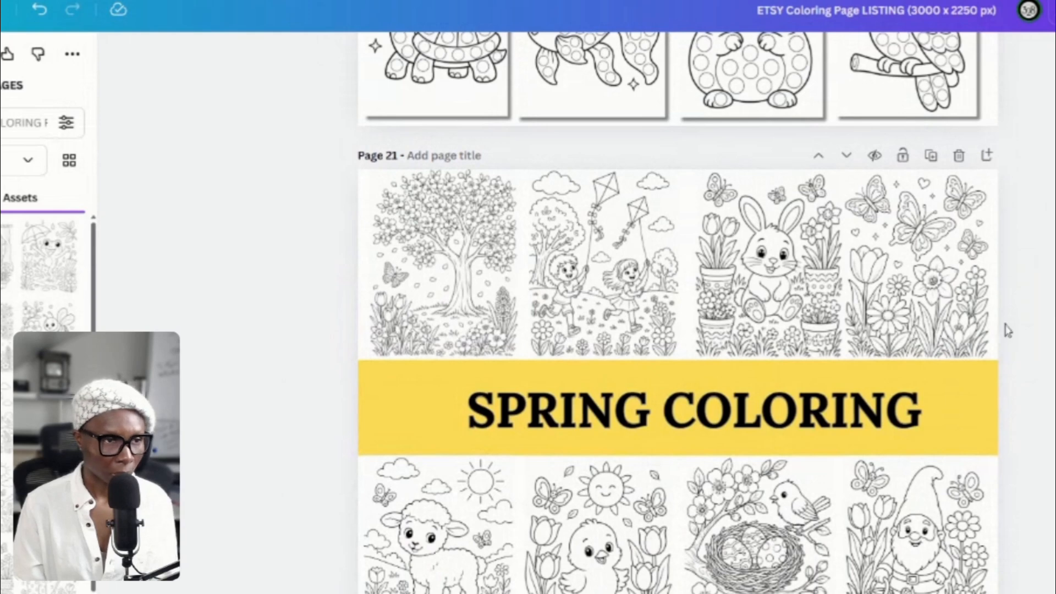
scroll(869, 379, "down", 2)
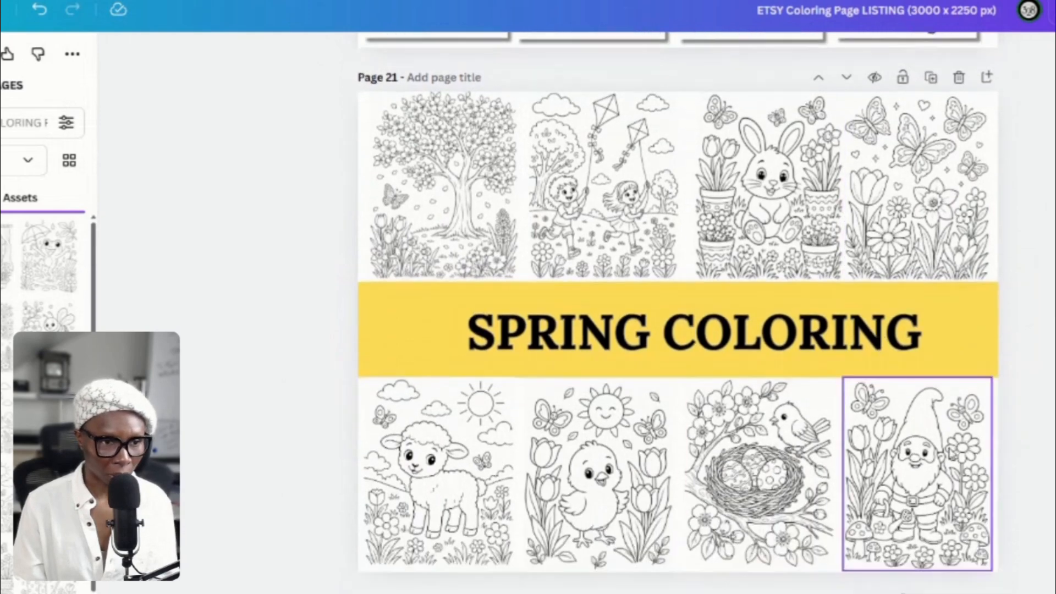
left_click(998, 247)
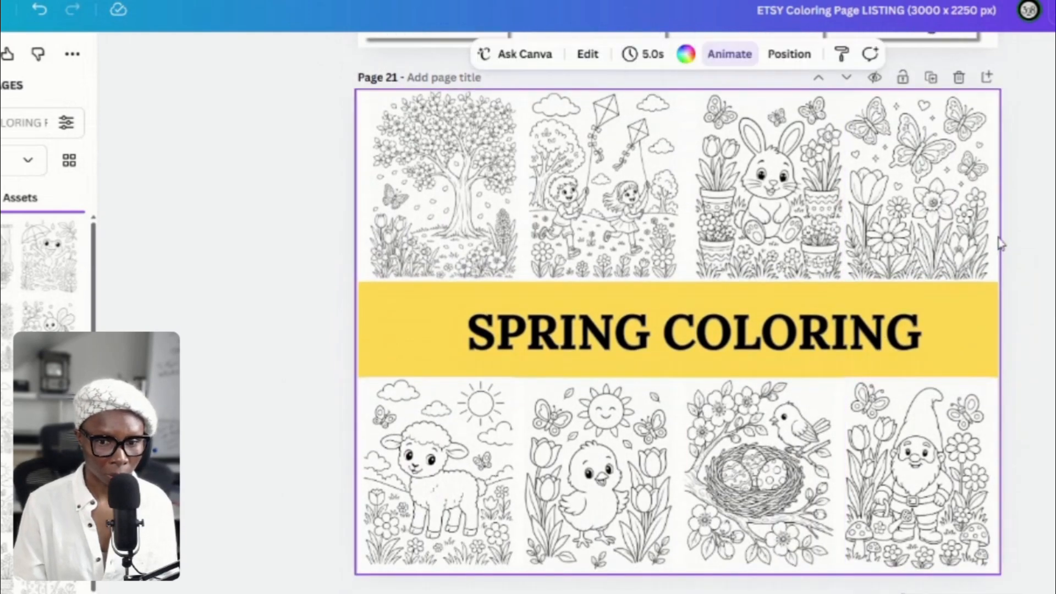
left_click(727, 57)
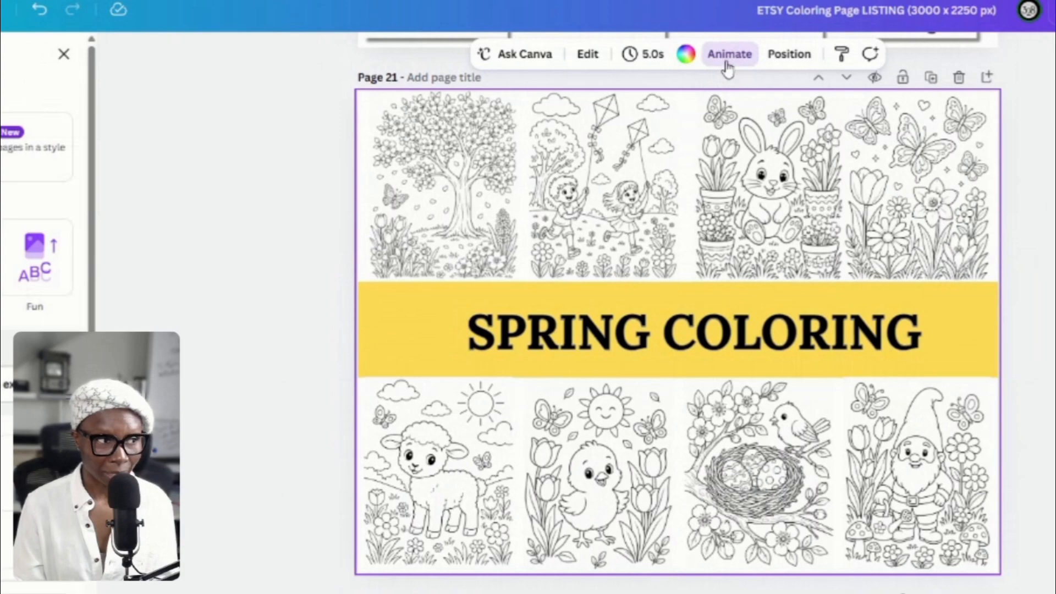
mouse_move(29, 316)
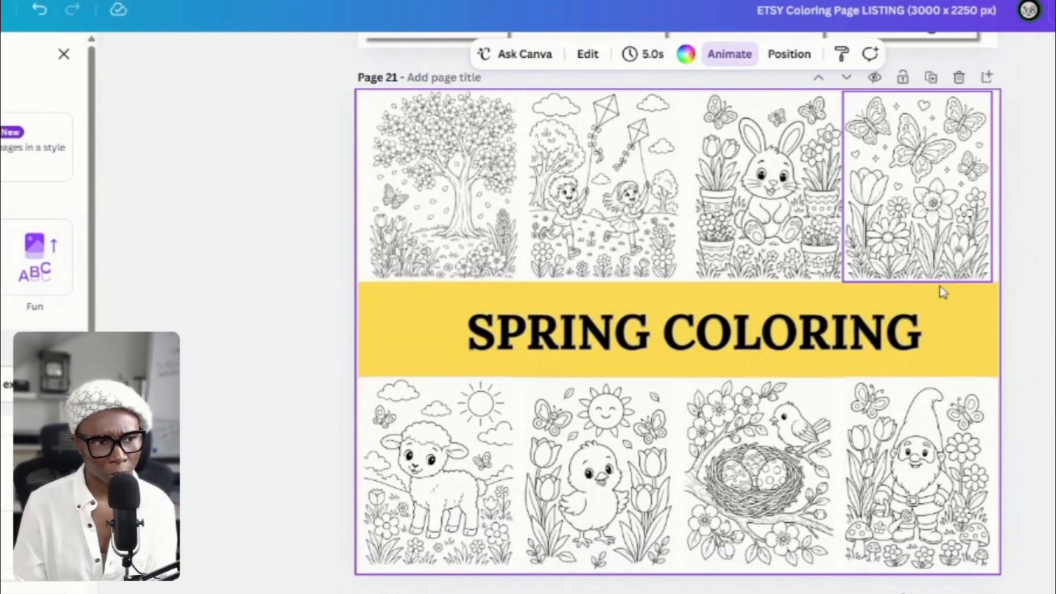
Download only the current page, page 21, as an MP4 video.
left_click(1054, 11)
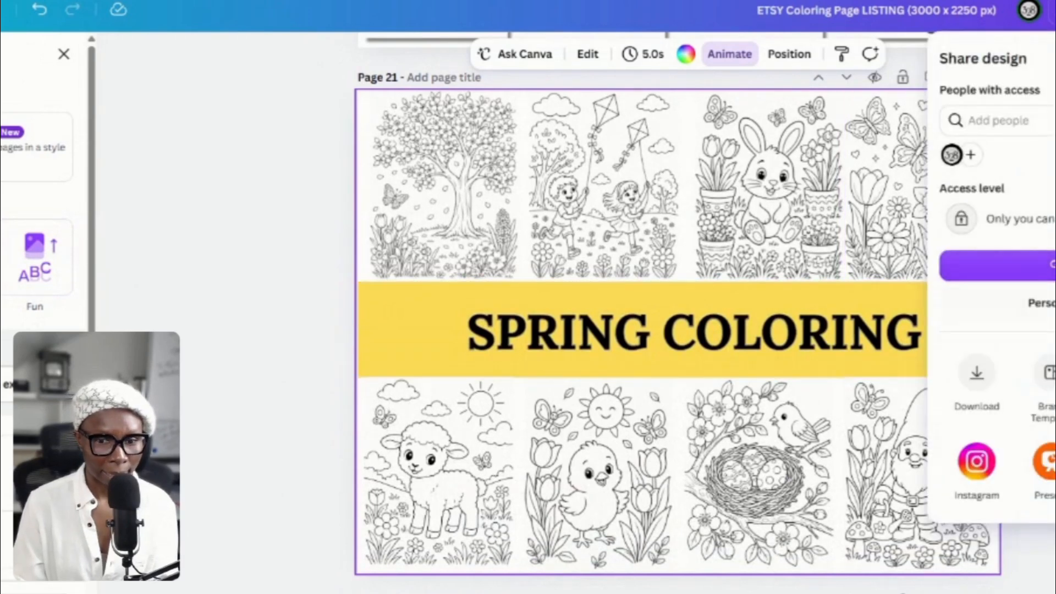
left_click(984, 378)
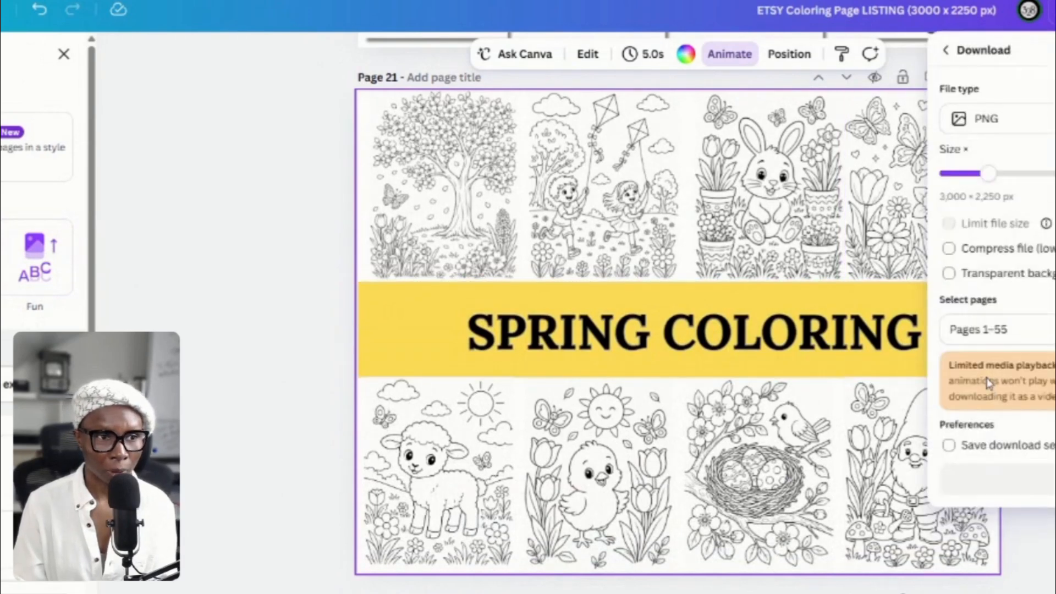
left_click(1031, 128)
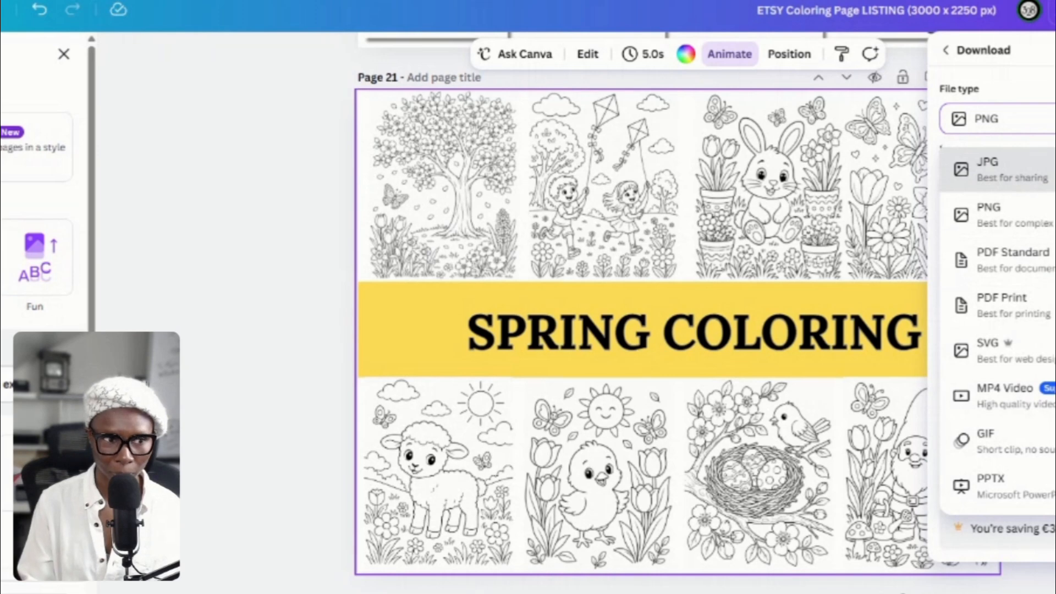
left_click(1005, 407)
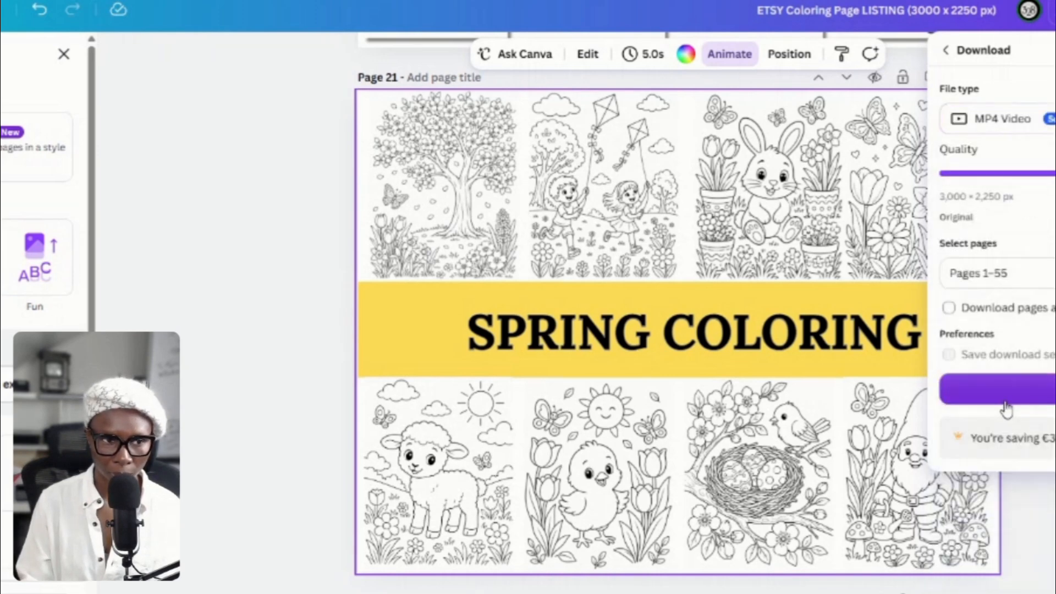
left_click(984, 273)
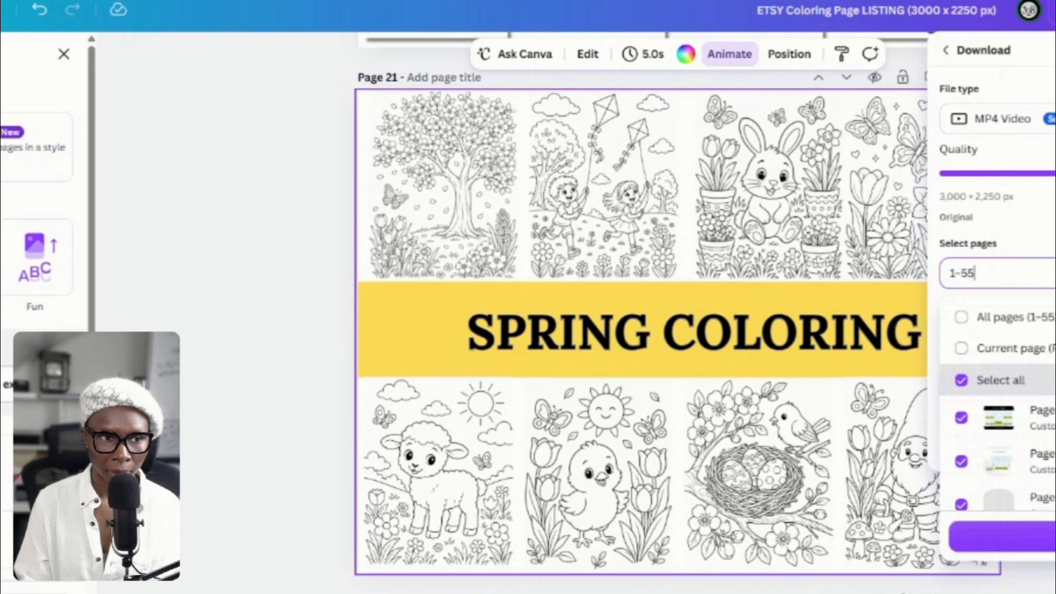
left_click(1012, 347)
left_click(1032, 530)
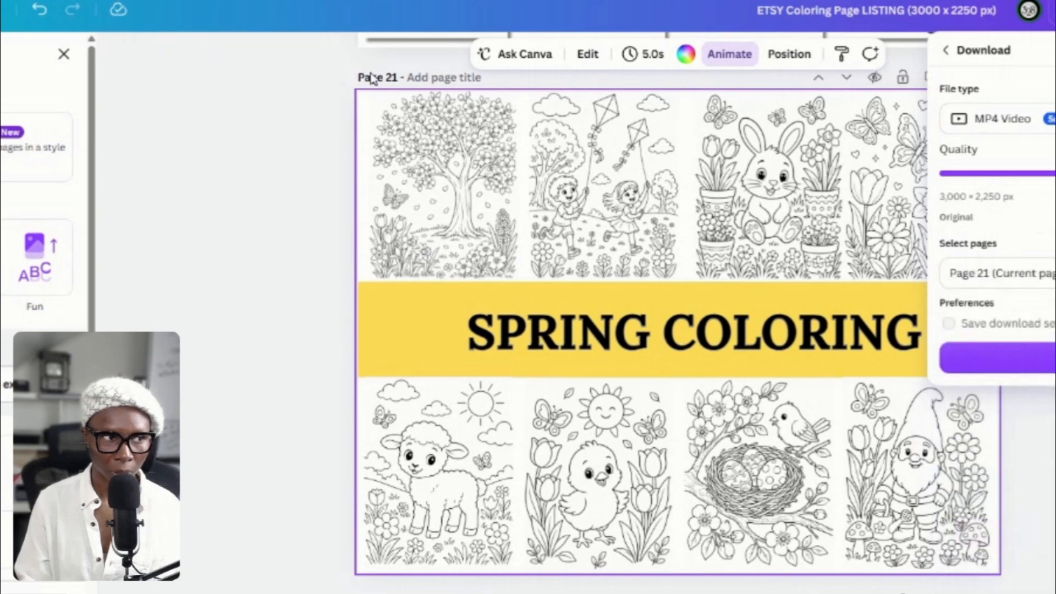
left_click(996, 357)
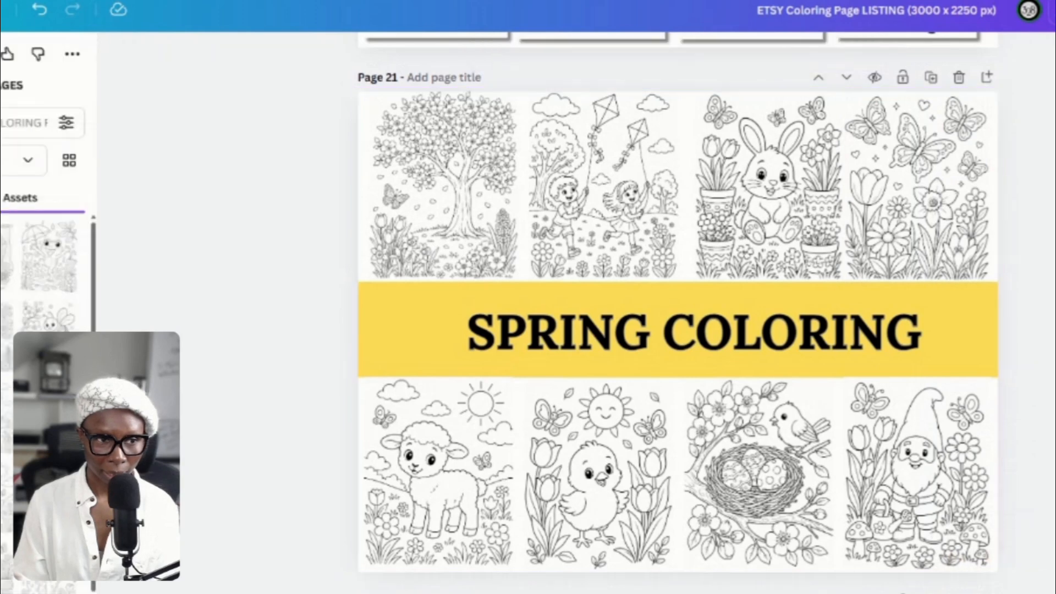
Download page 21 again as a PNG image at 3,000 × 2,250 px.
left_click(1053, 10)
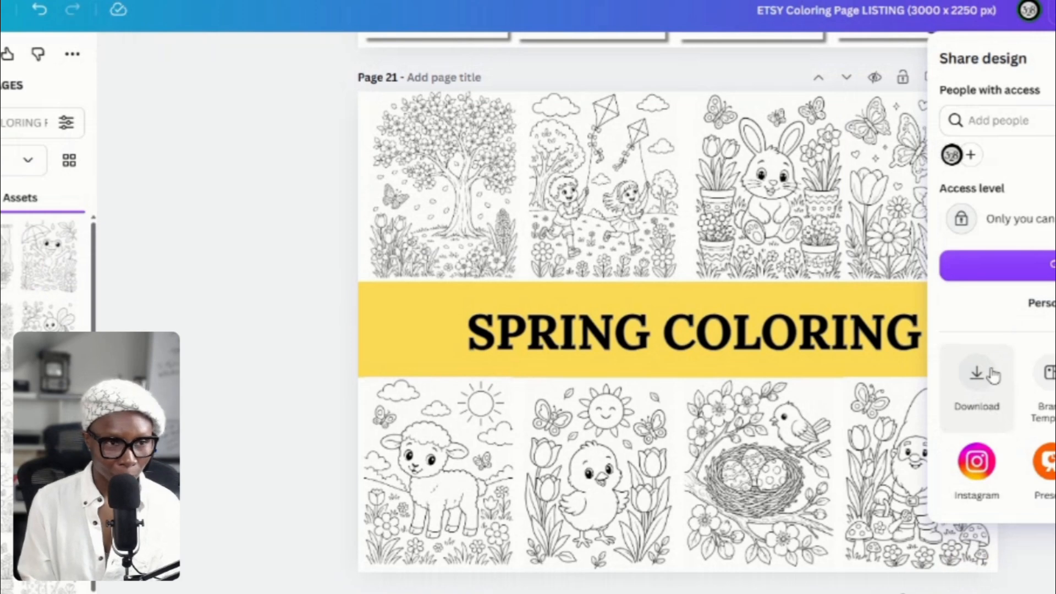
left_click(977, 380)
left_click(996, 119)
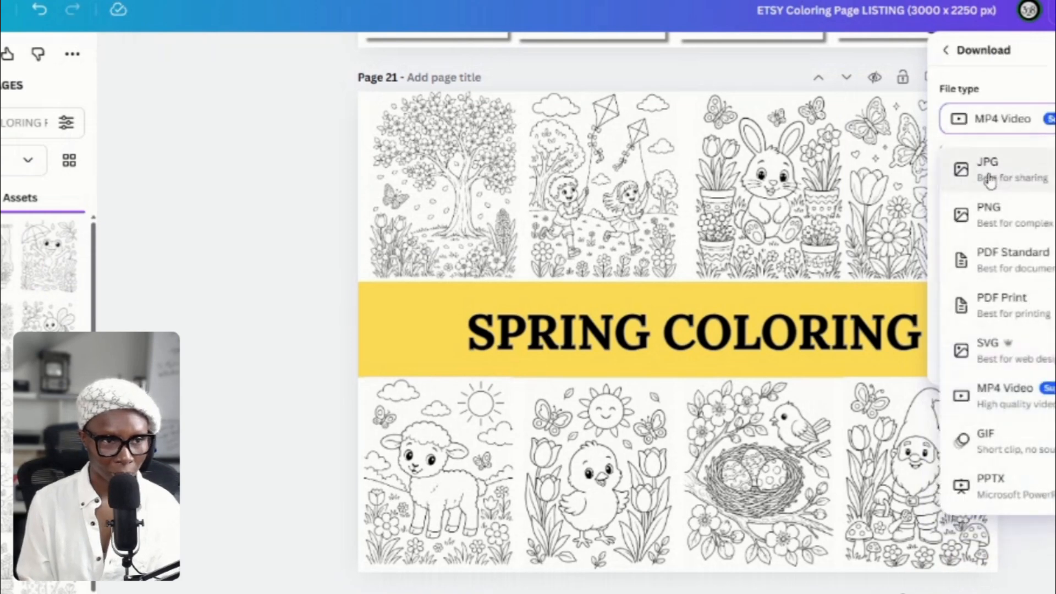
left_click(1013, 212)
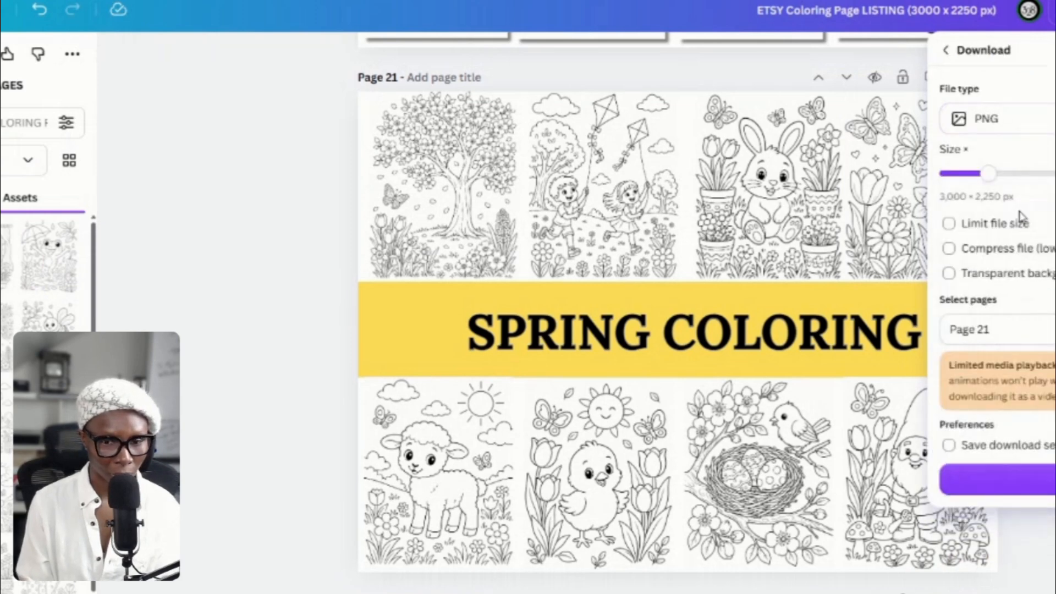
left_click(1026, 486)
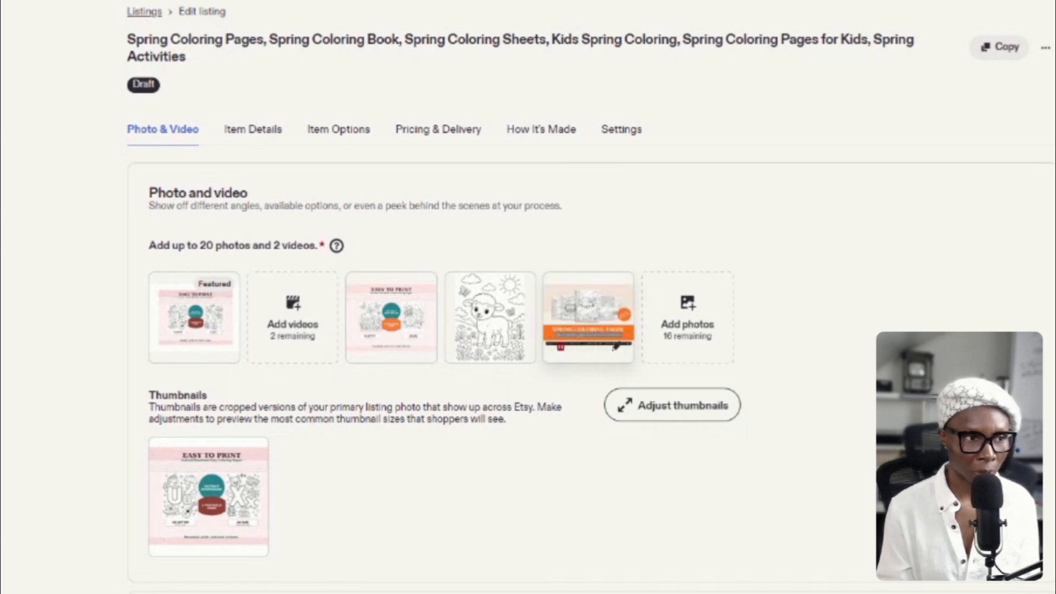
In the Etsy draft listing, make the "SPRING COLORING PAGES" image the featured photo, and add and preview the "SPRING COLORING" video.
left_click_drag(608, 315, 207, 316)
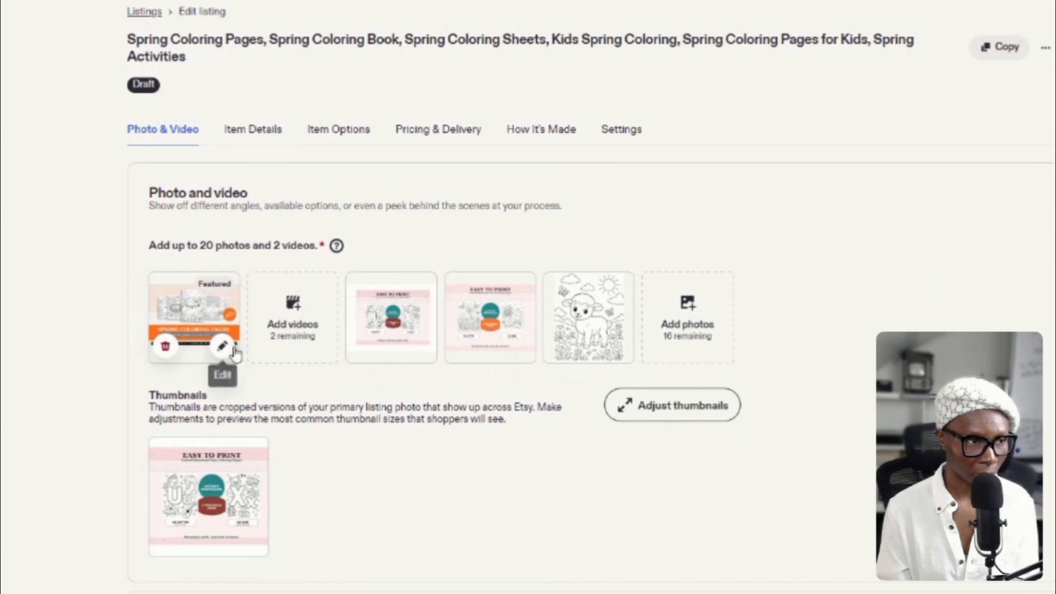
left_click(223, 348)
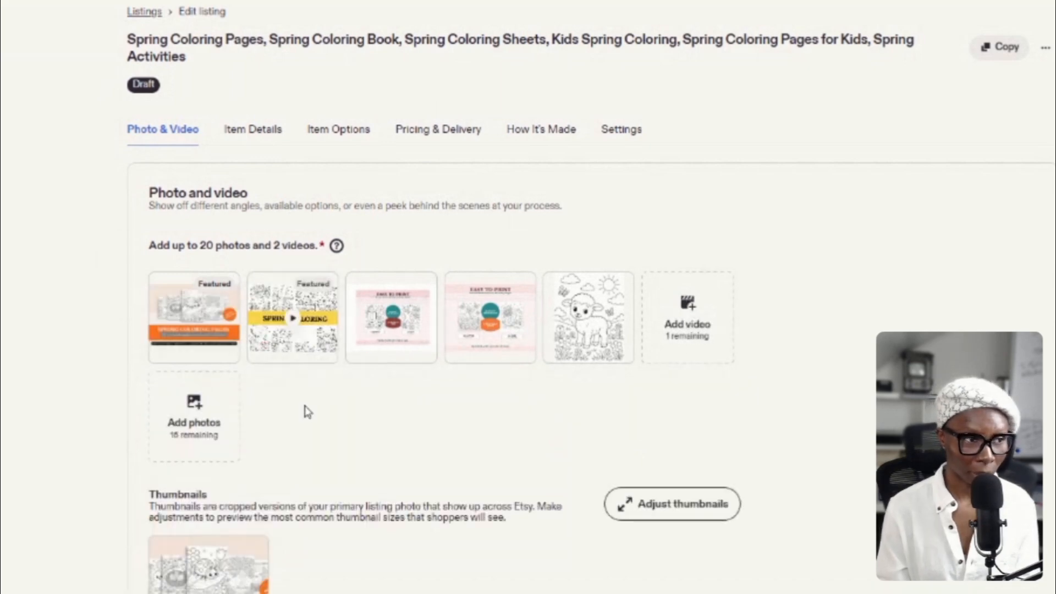
left_click(294, 325)
left_click(500, 330)
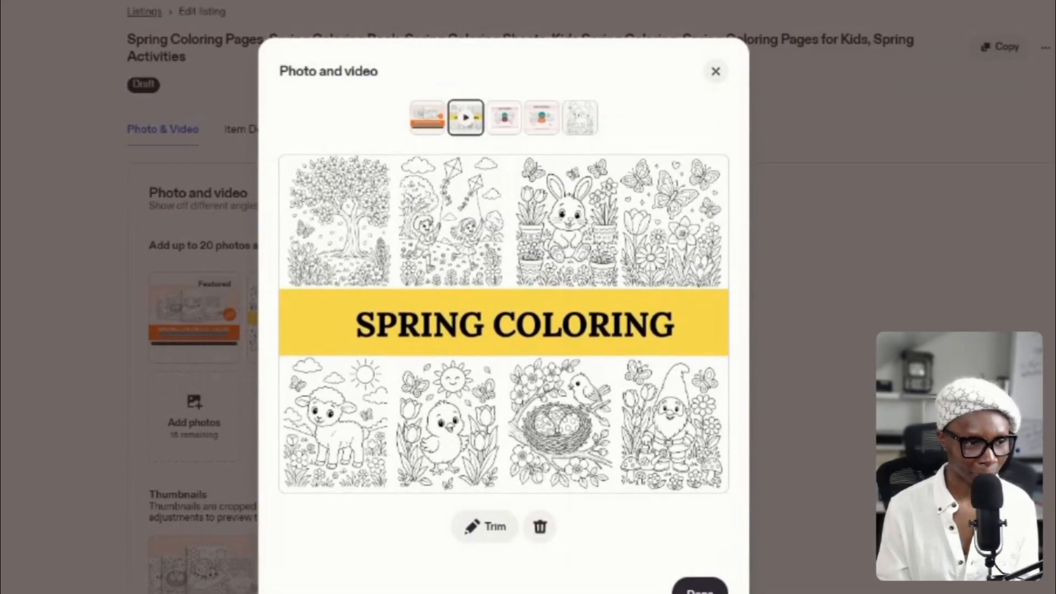
left_click(698, 587)
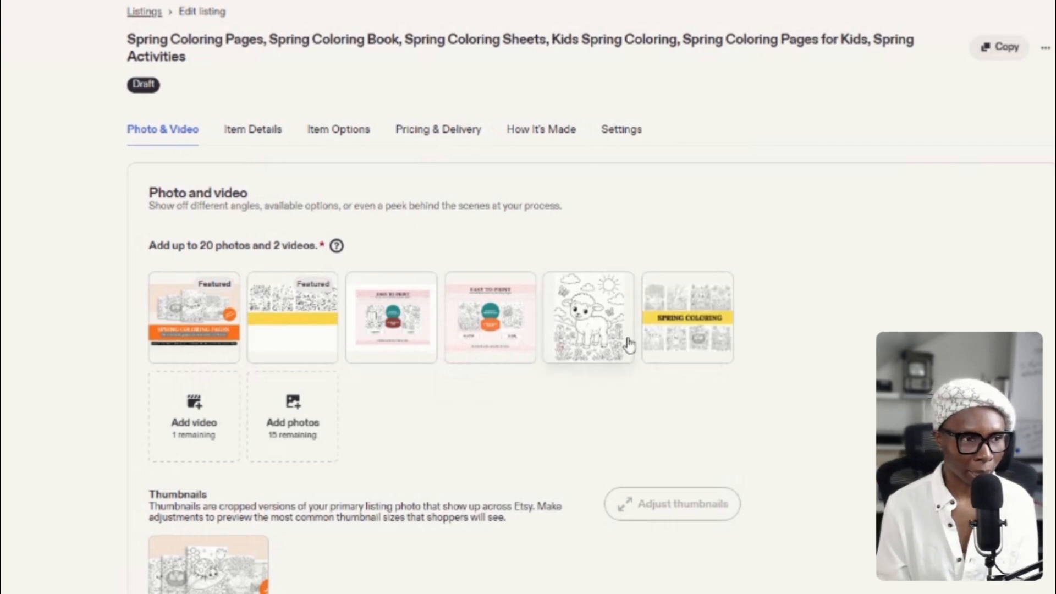
Remove the duplicate "EASY TO PRINT" photo with the dark red badge, and preview the lamb page and the remaining "EASY TO PRINT" photo.
left_click(566, 345)
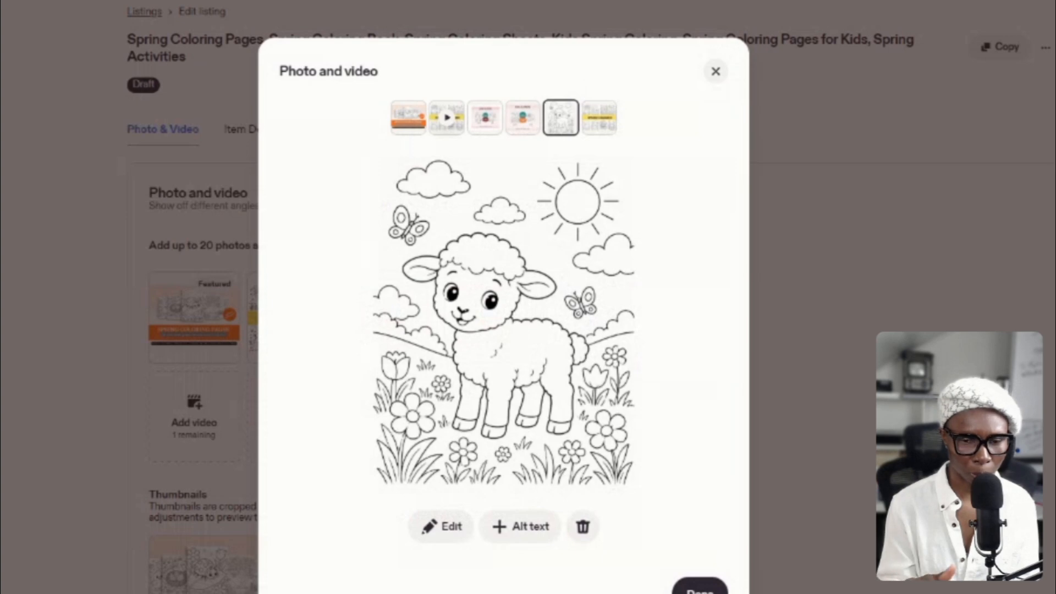
left_click(699, 585)
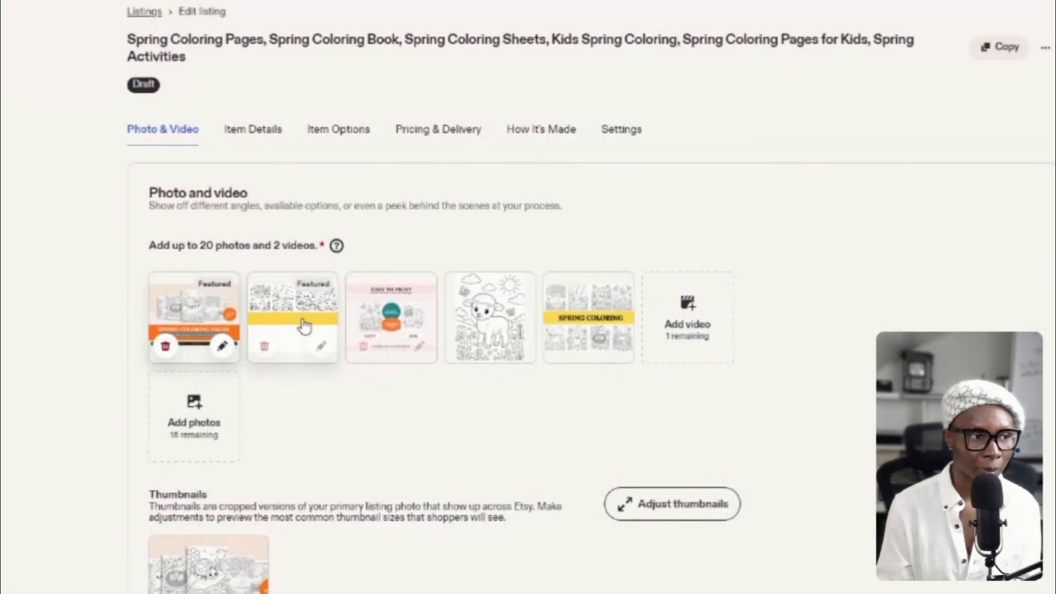
left_click(407, 322)
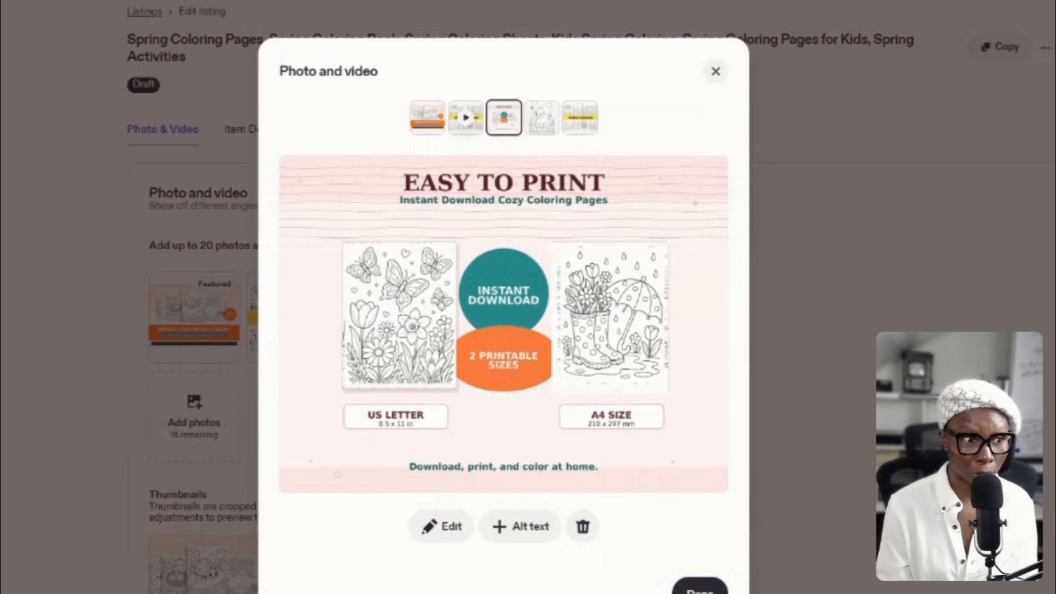
left_click(696, 585)
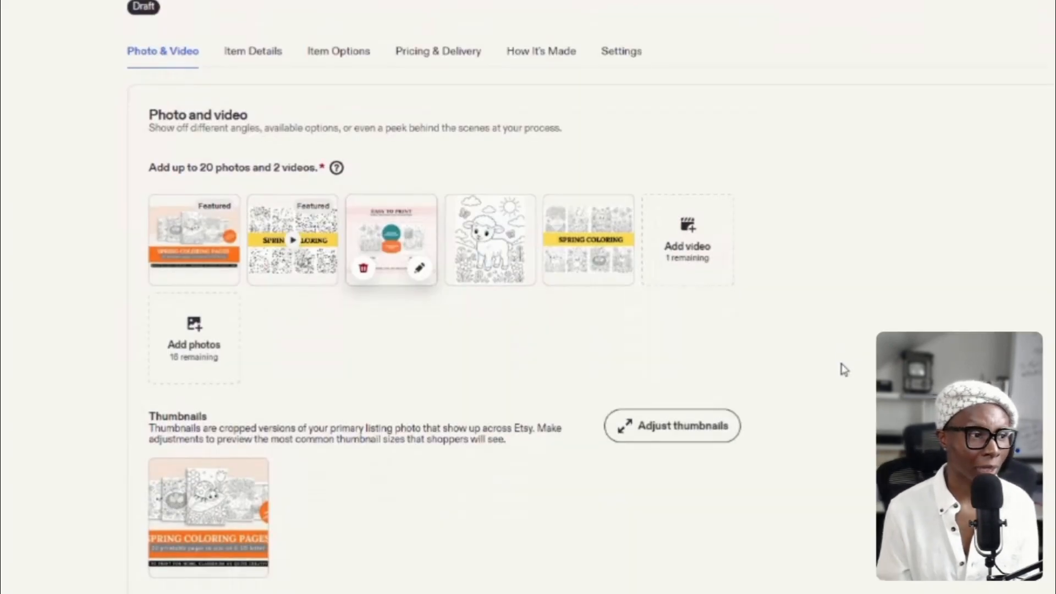
Review the item details of the listing, checking the title wording and reading through the description.
scroll(821, 388, "down", 10)
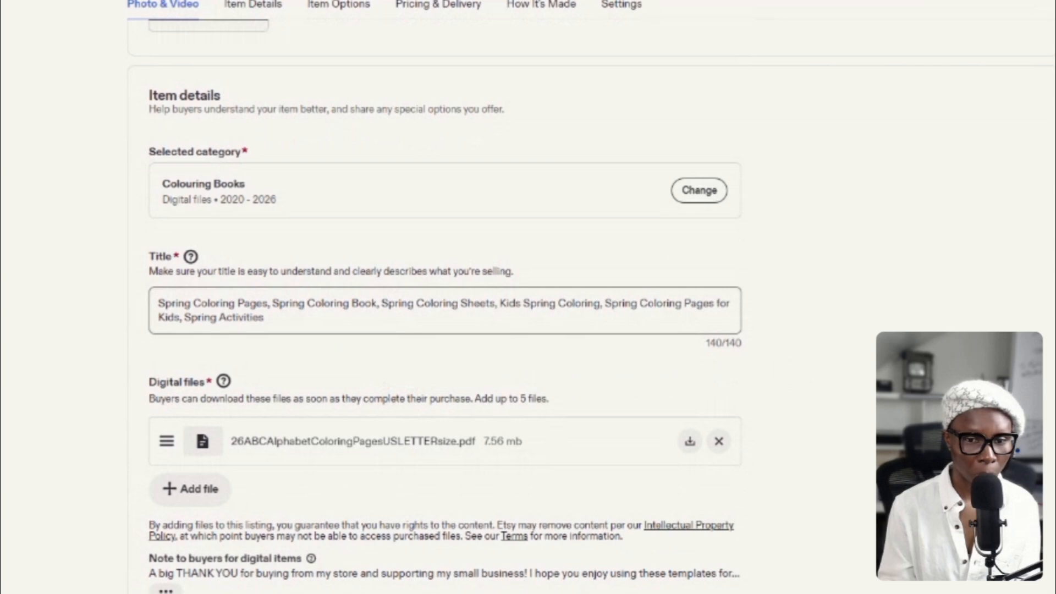
left_click(264, 318)
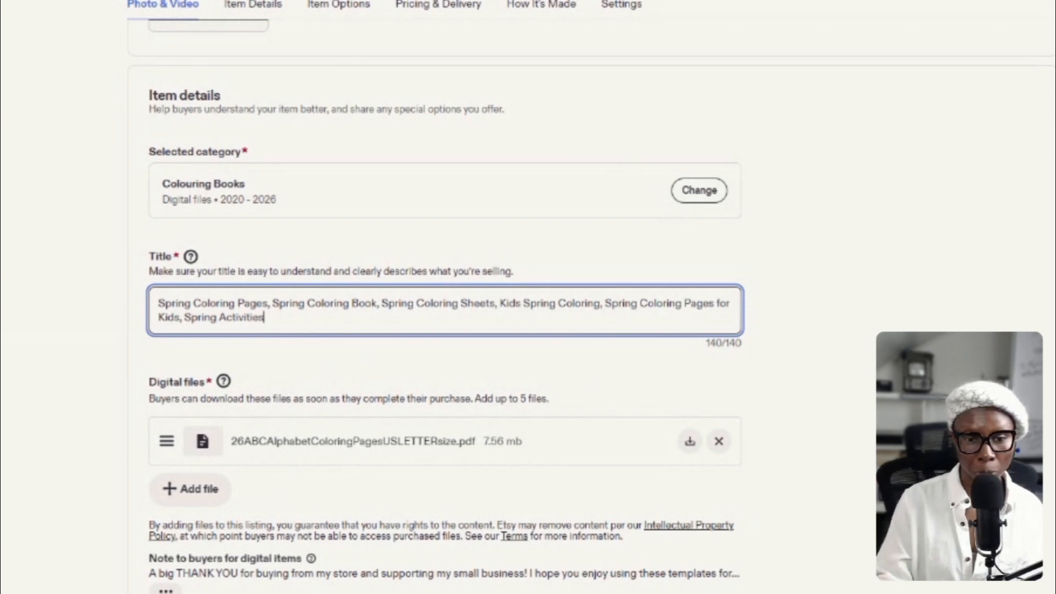
scroll(445, 330, "down", 5)
scroll(444, 330, "up", 2)
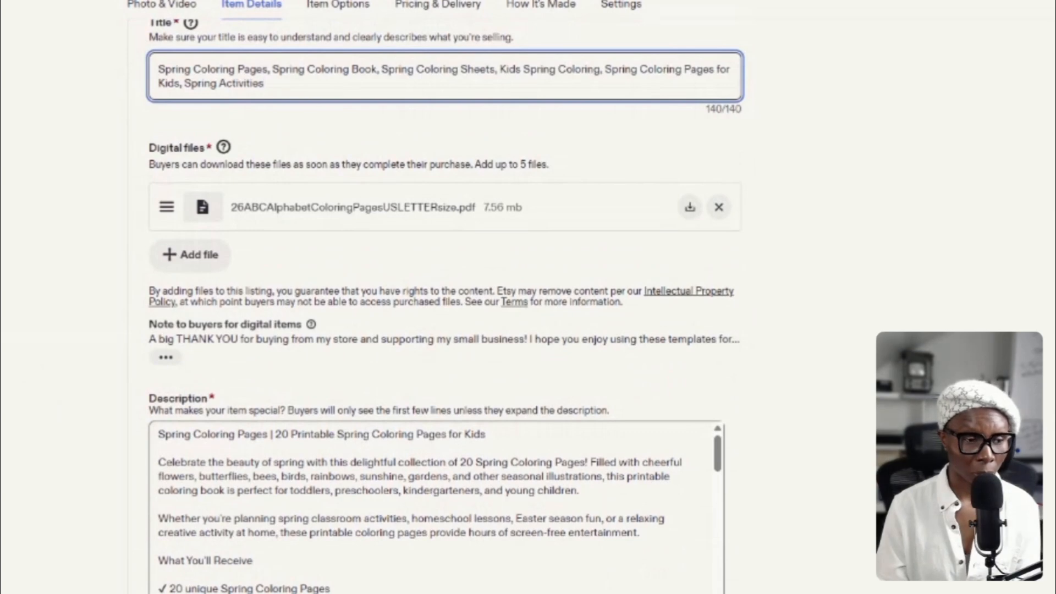
scroll(437, 506, "down", 3)
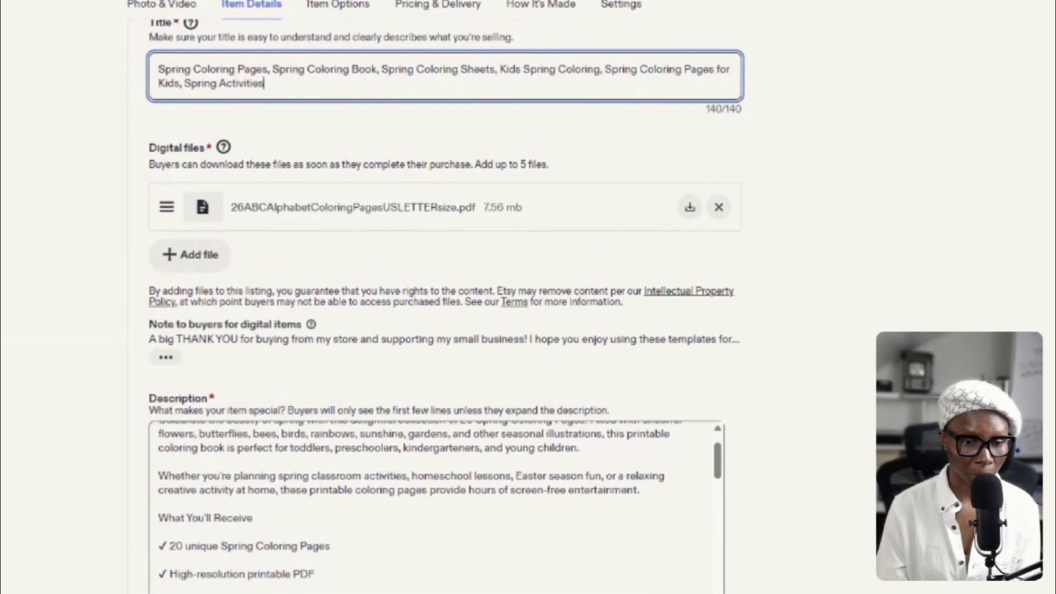
scroll(750, 422, "up", 2)
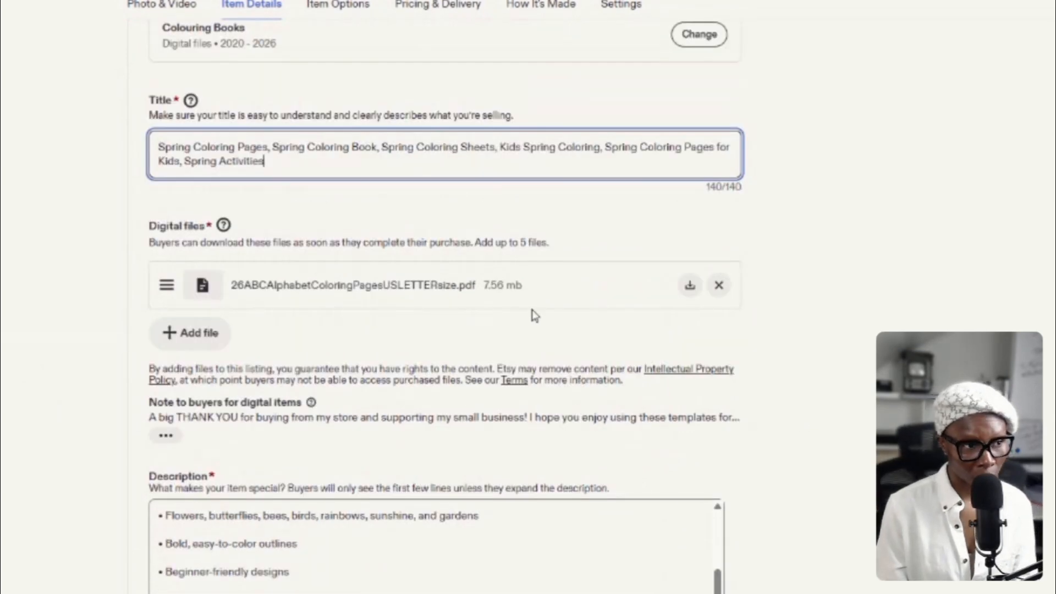
Replace the alphabet coloring pages PDF in the digital files with 20springcoloringpagesA4size.pdf, and start adding another file.
left_click(719, 285)
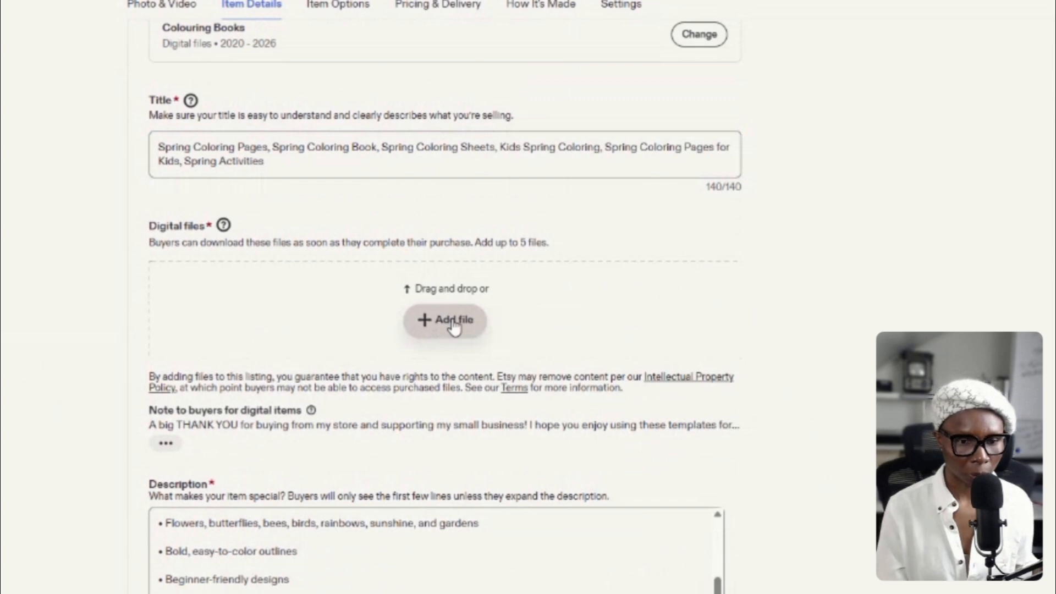
left_click(453, 324)
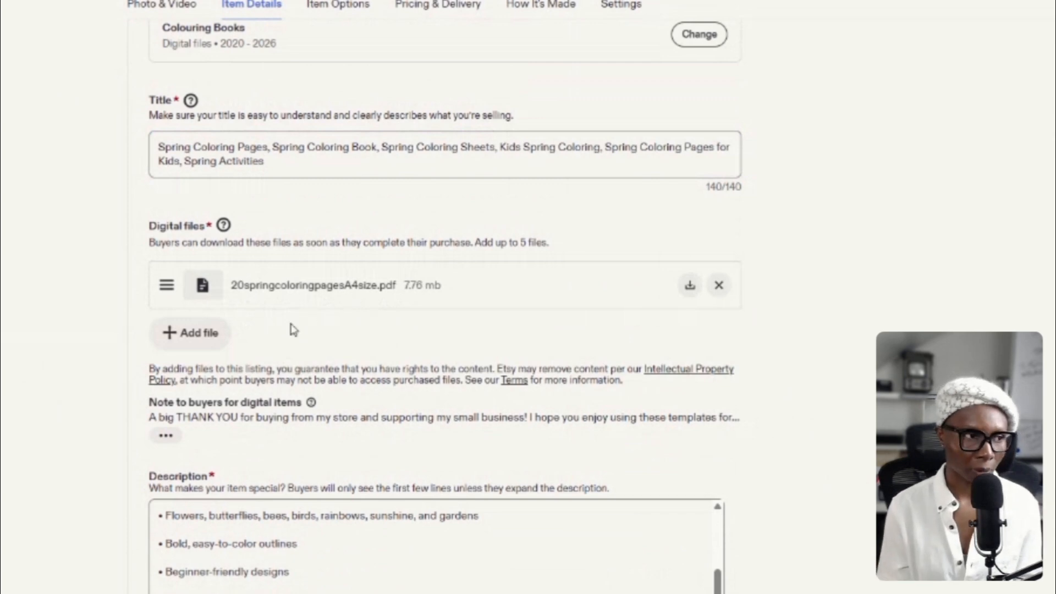
left_click(208, 336)
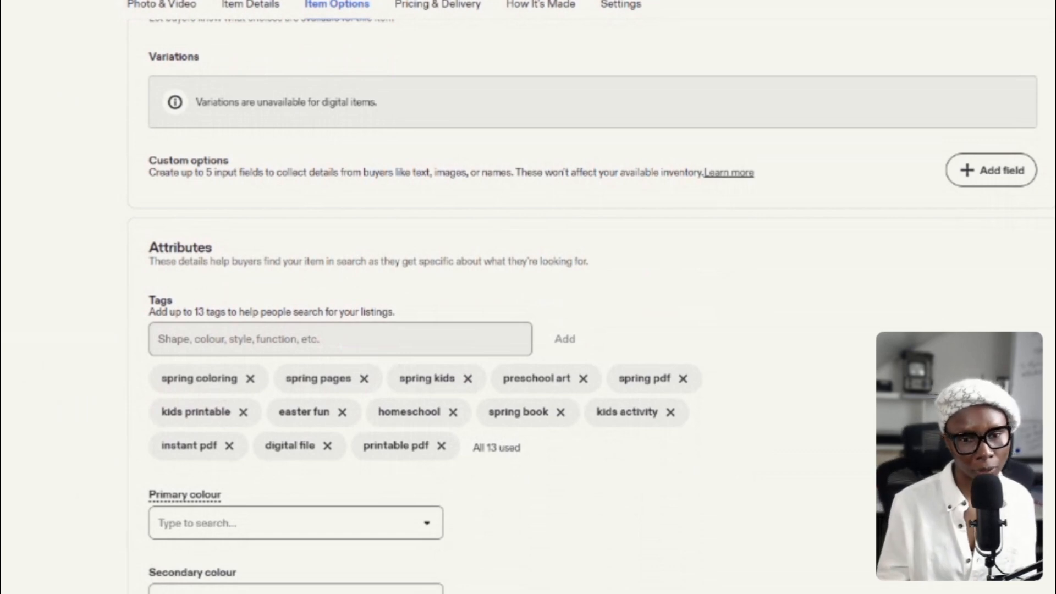
Review the search tags in the listing's attributes.
scroll(591, 308, "down", 2)
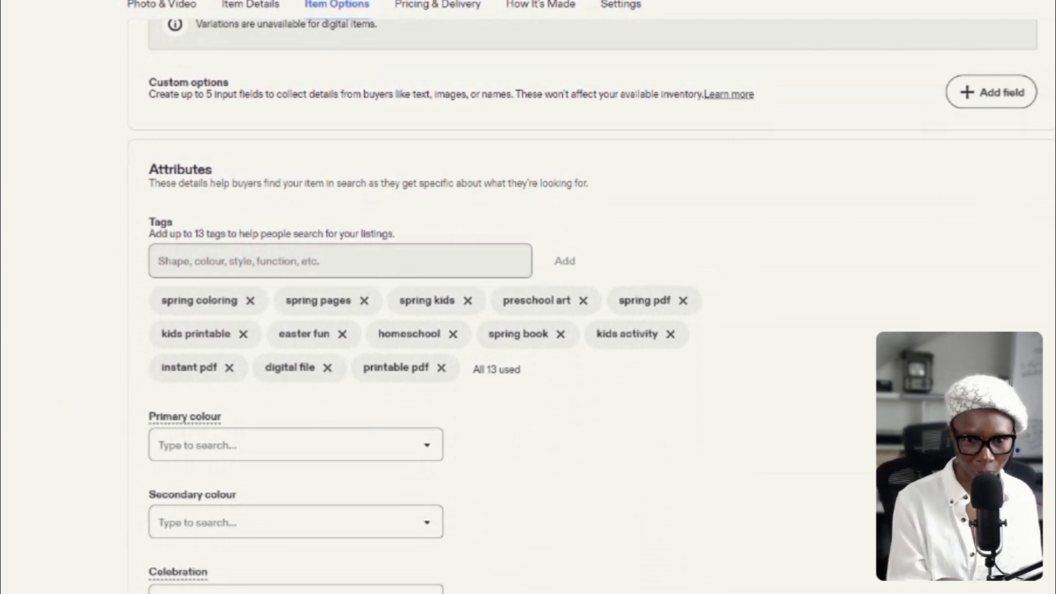
scroll(680, 395, "up", 1)
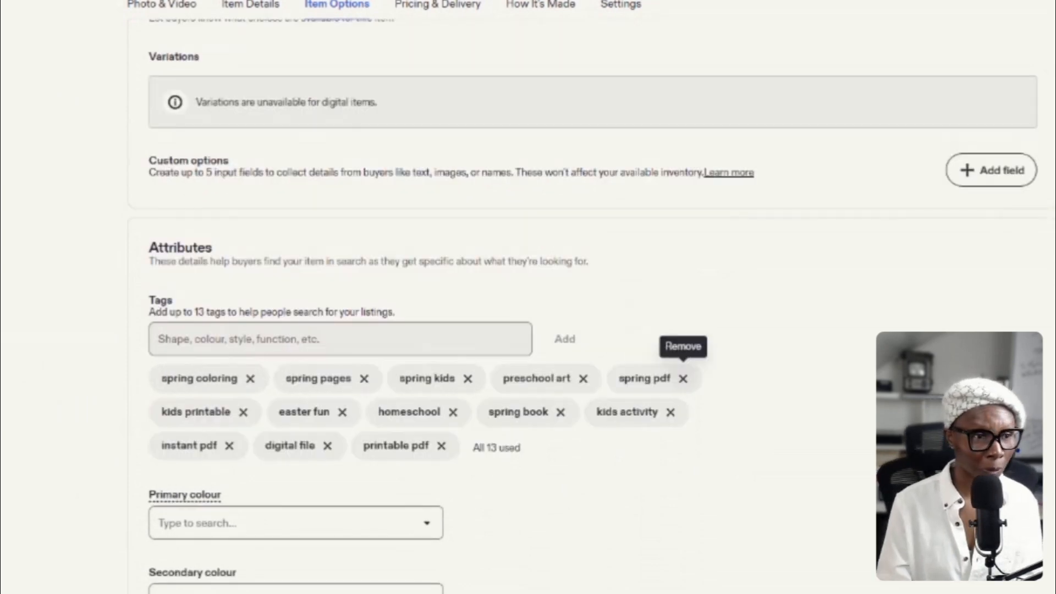